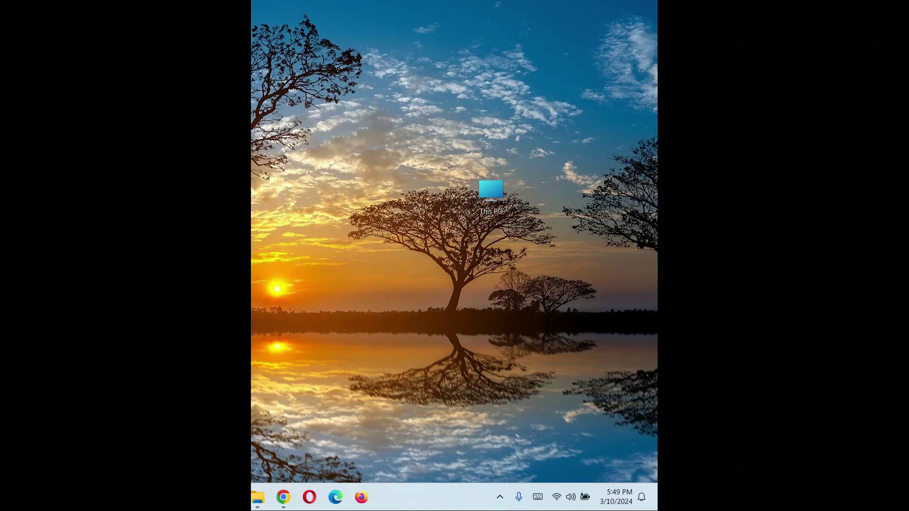
- Open Computer Management from This PC, then move and resize its window so all panes show
right_click(484, 189)
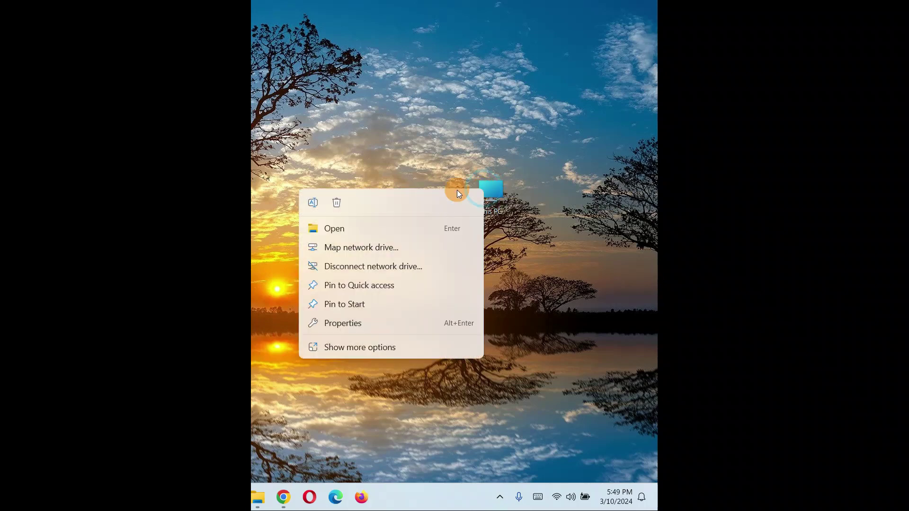
click(343, 348)
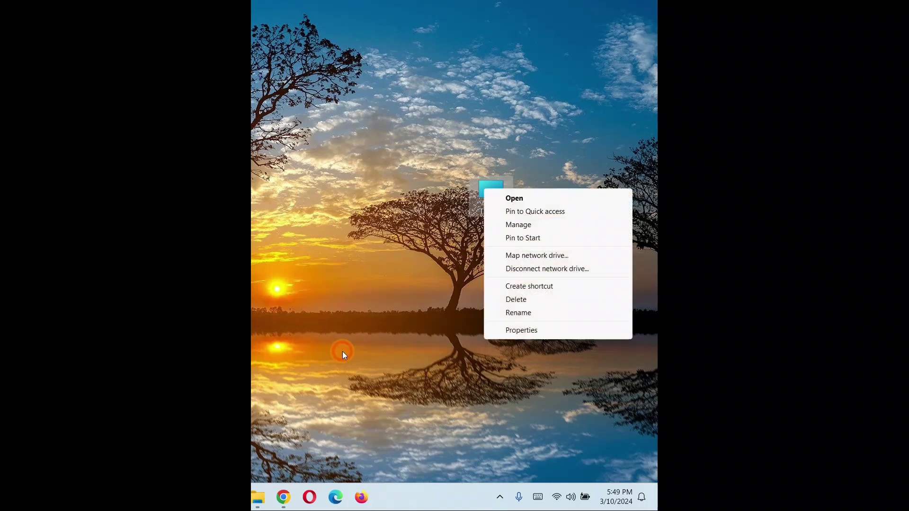
click(523, 226)
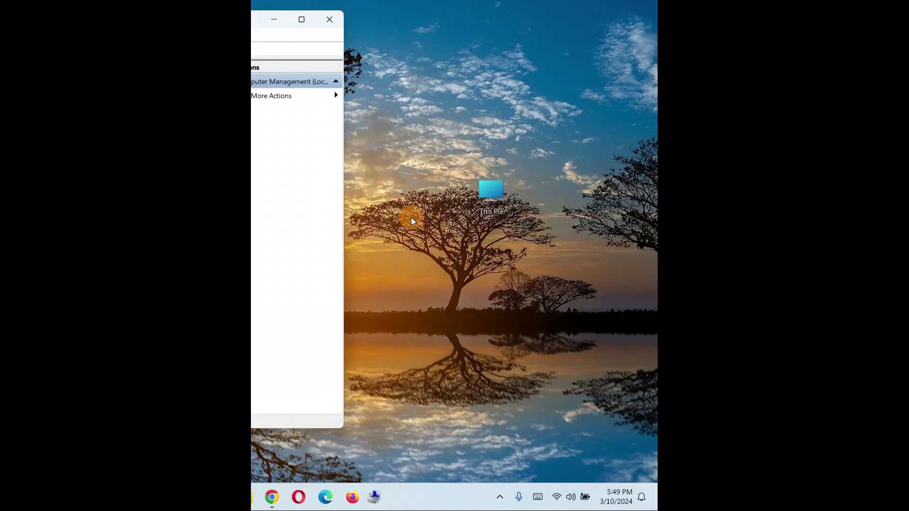
drag(101, 26, 413, 44)
mouse_move(73, 194)
mouse_down()
mouse_move(315, 147)
mouse_move(261, 144)
mouse_up()
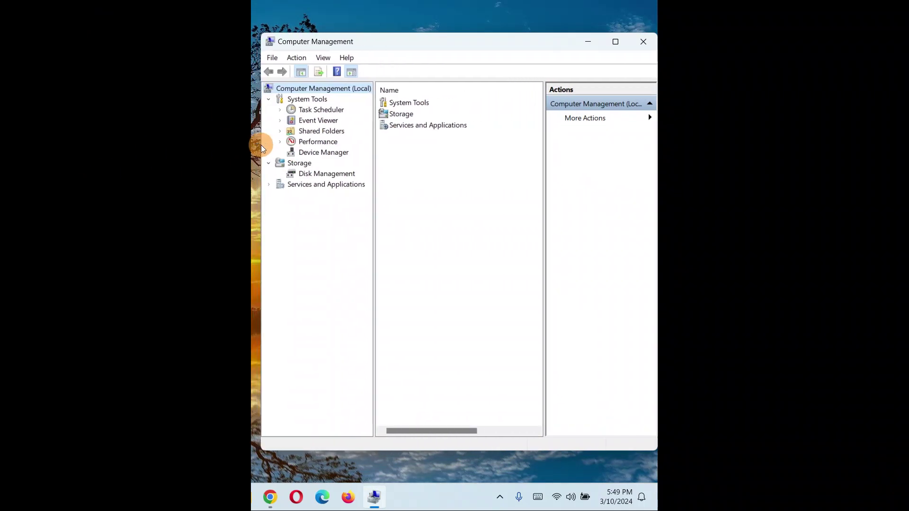
- Show Device Manager, then collapse and re-expand the computer's device category tree twice
click(323, 152)
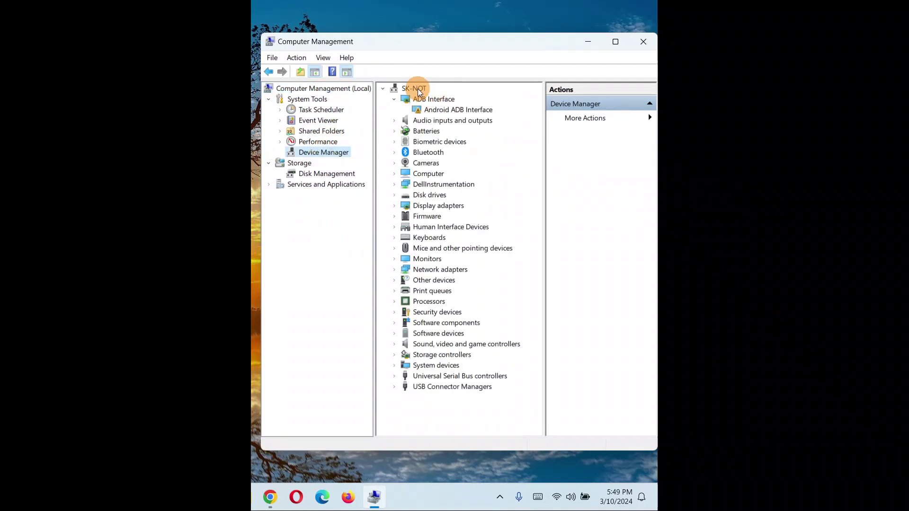
click(419, 90)
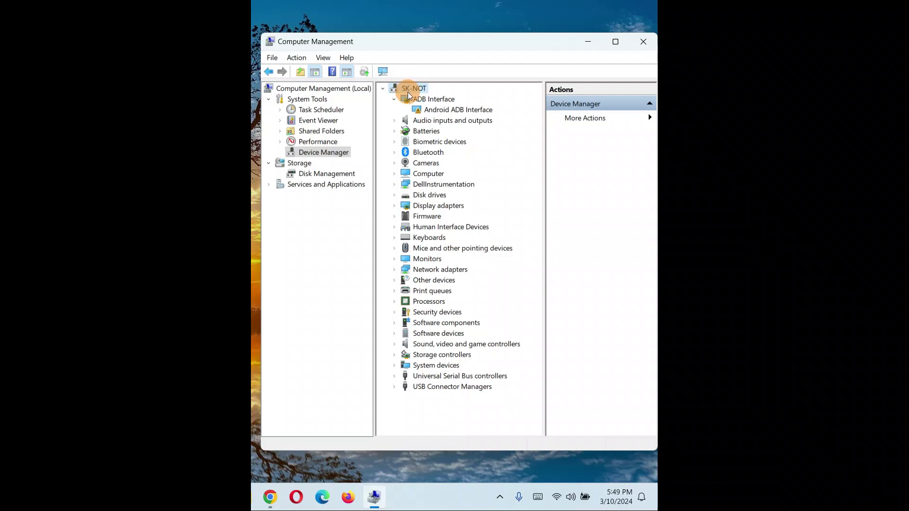
click(382, 89)
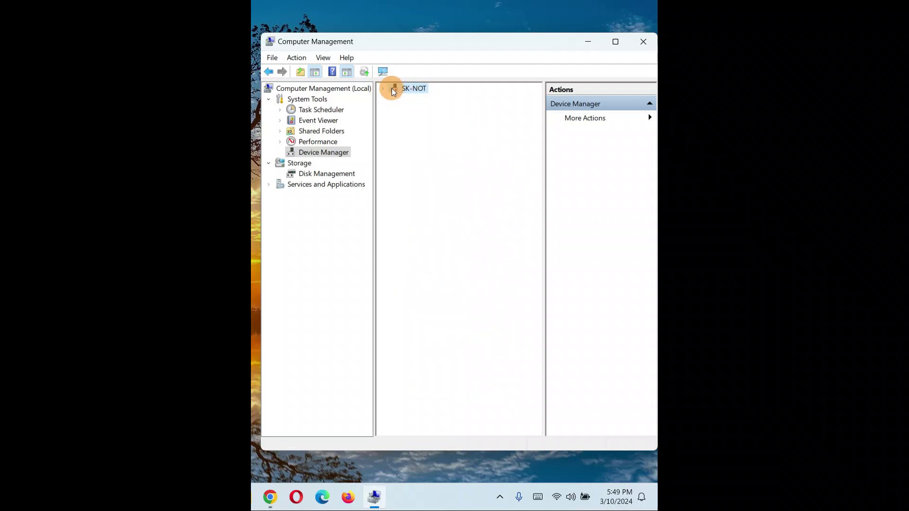
click(383, 89)
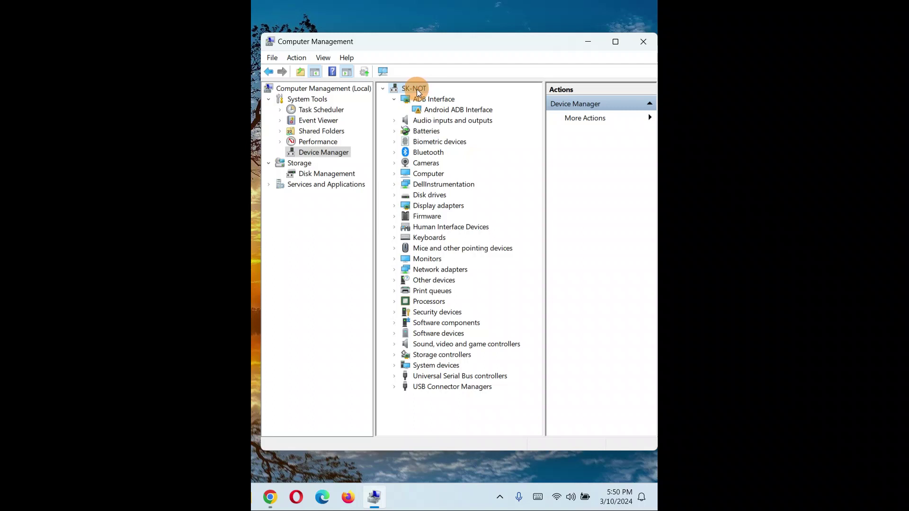
click(383, 89)
click(383, 89)
- Start the Add legacy hardware wizard from the Action menu and move it into view
click(296, 57)
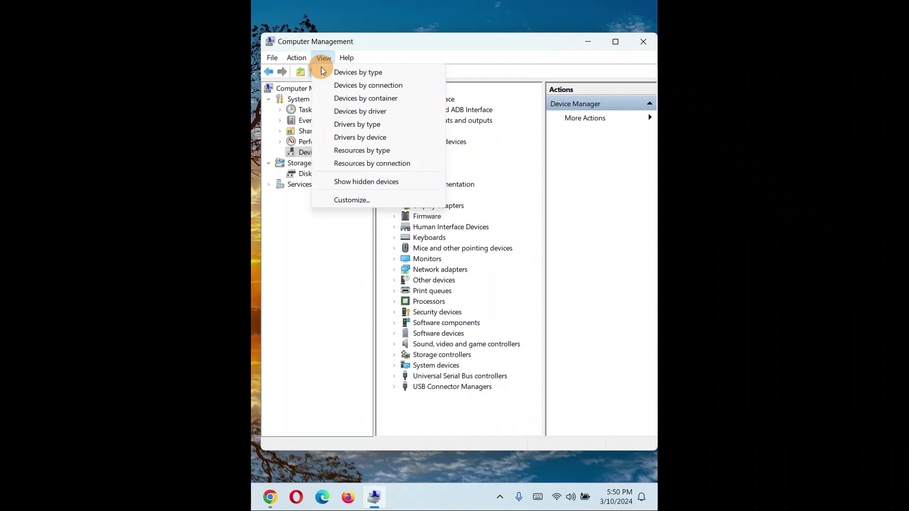
click(297, 59)
click(297, 59)
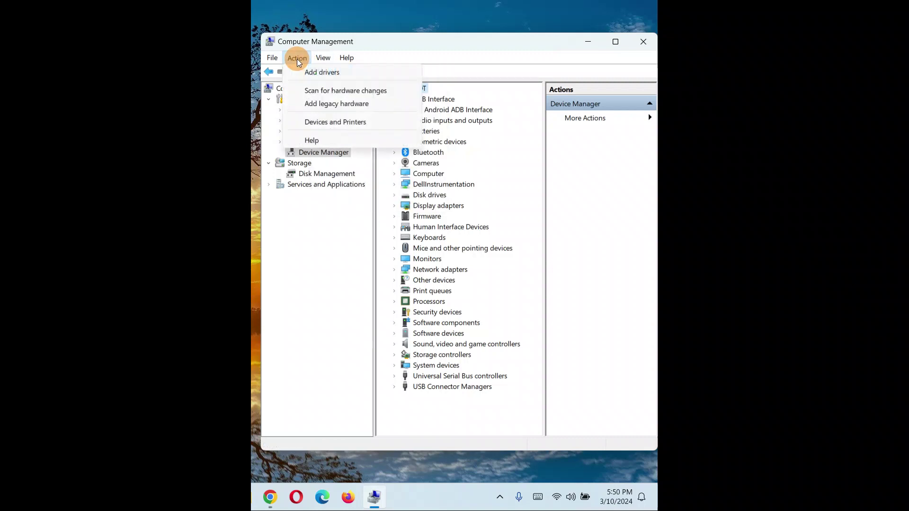
click(326, 104)
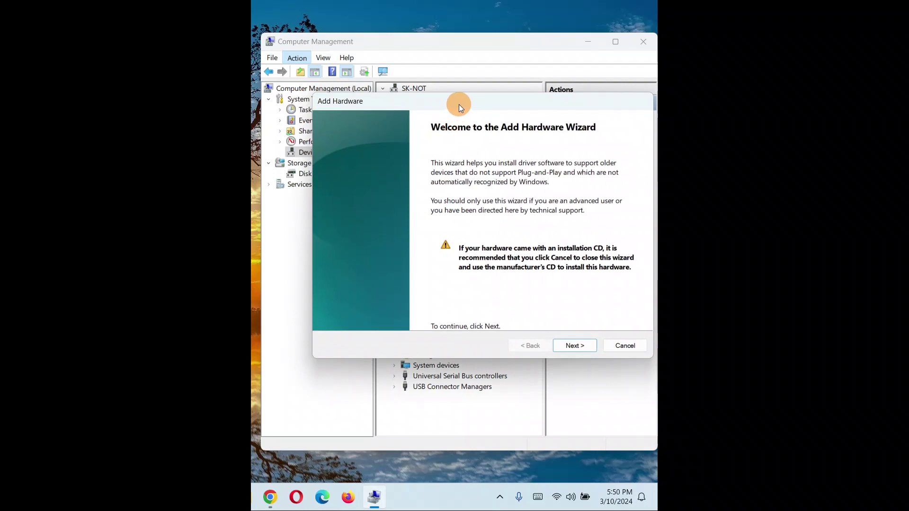
drag(464, 105, 412, 96)
- Advance past the automatic hardware search and choose Sound, video and game controllers
click(522, 337)
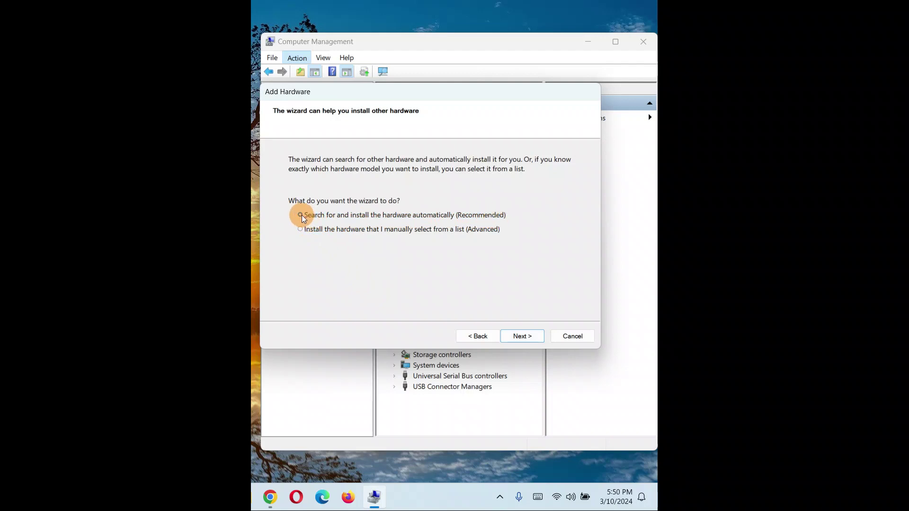
click(525, 335)
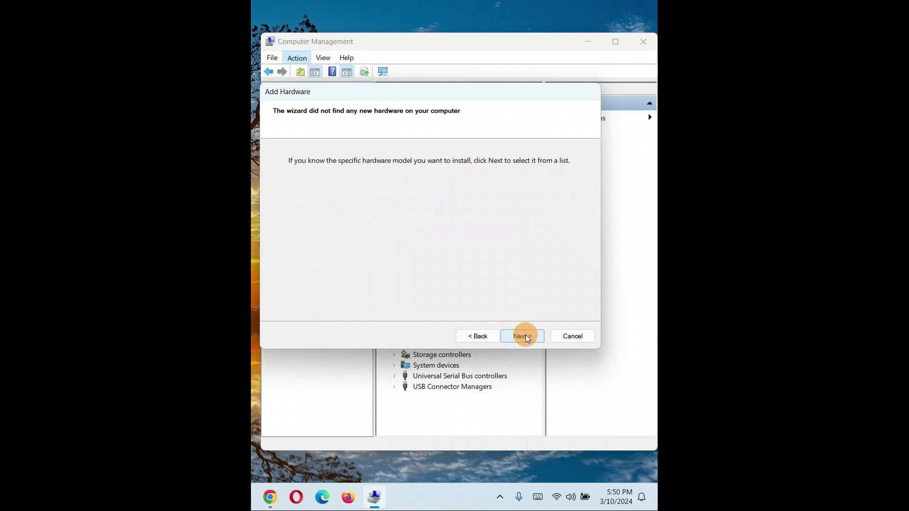
click(526, 335)
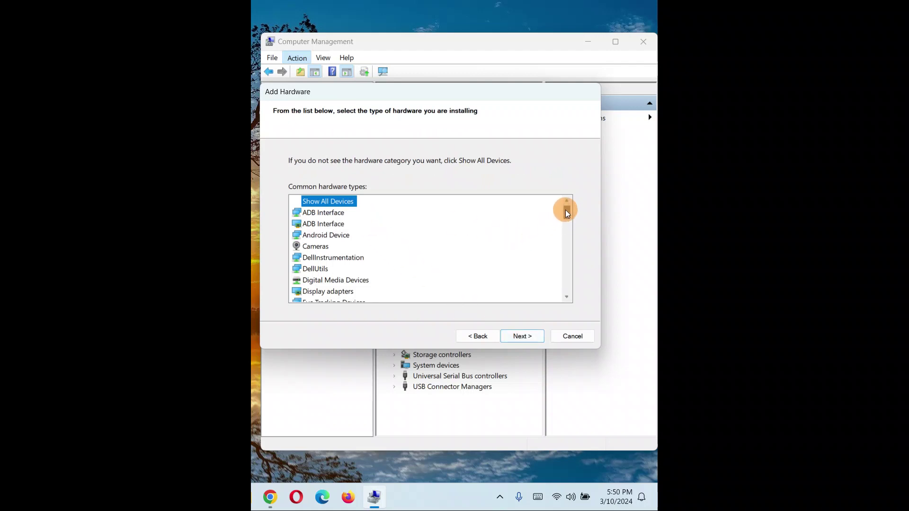
drag(565, 209, 567, 281)
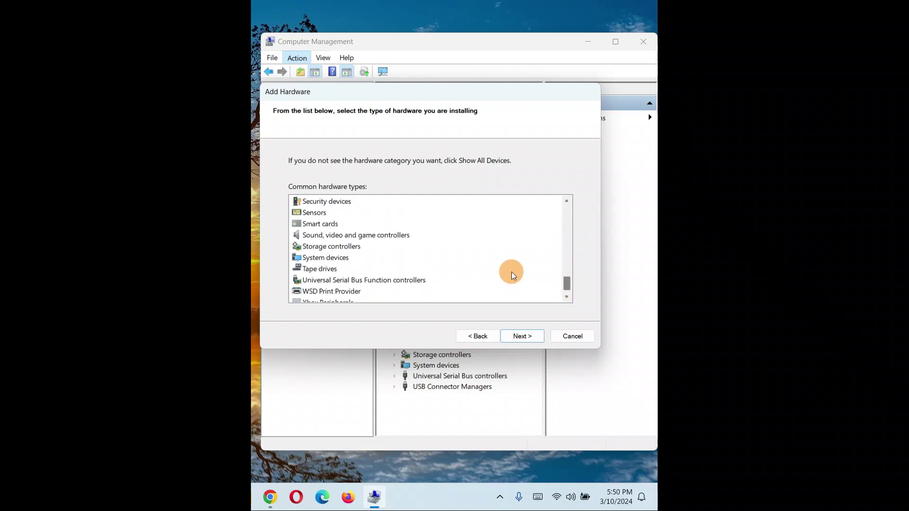
click(356, 234)
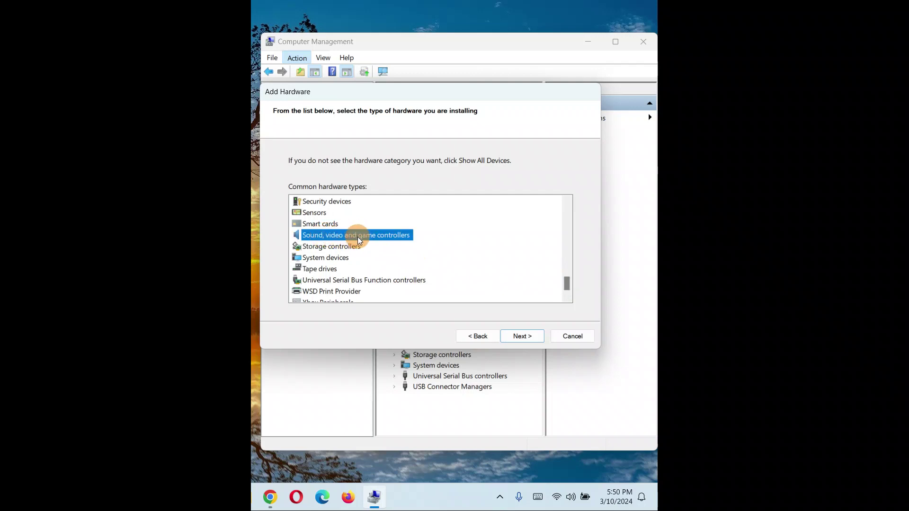
- Reach the driver page and browse the Generic USB Audio, CH Products, Creative, ESS and Crystal drivers
click(523, 337)
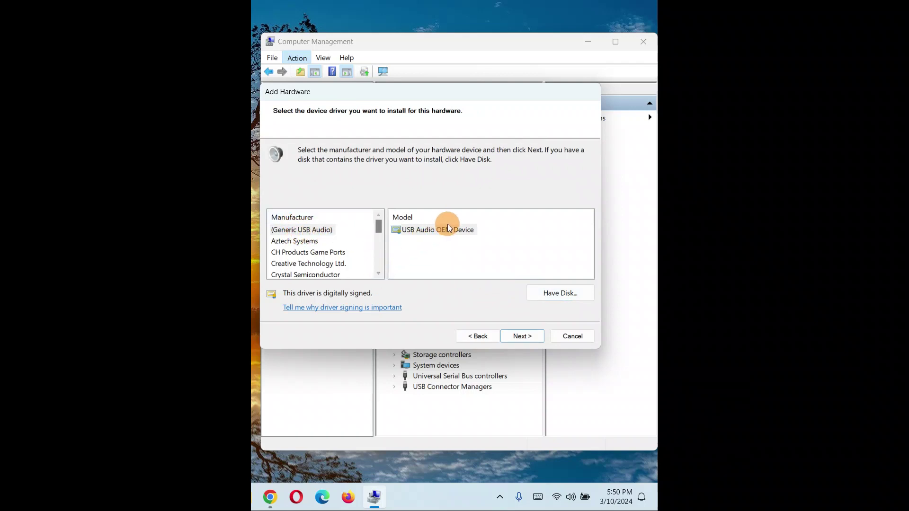
click(300, 230)
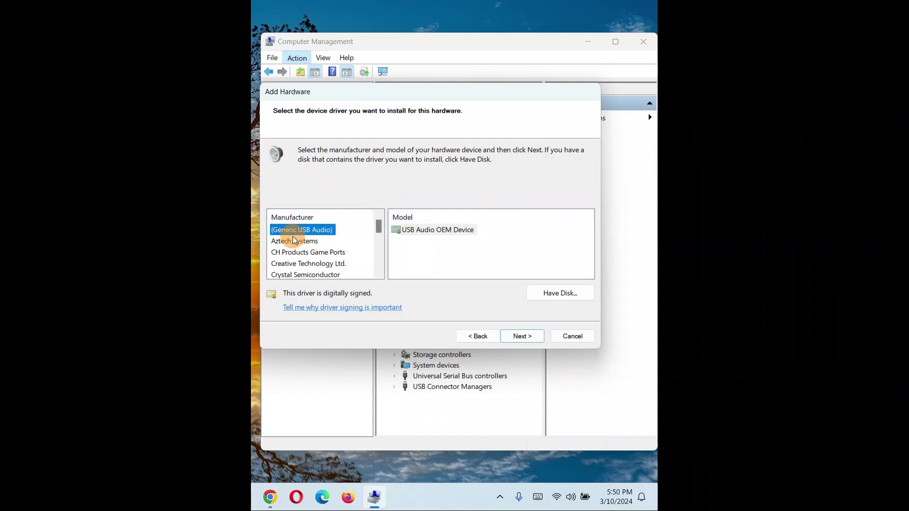
drag(292, 240, 292, 262)
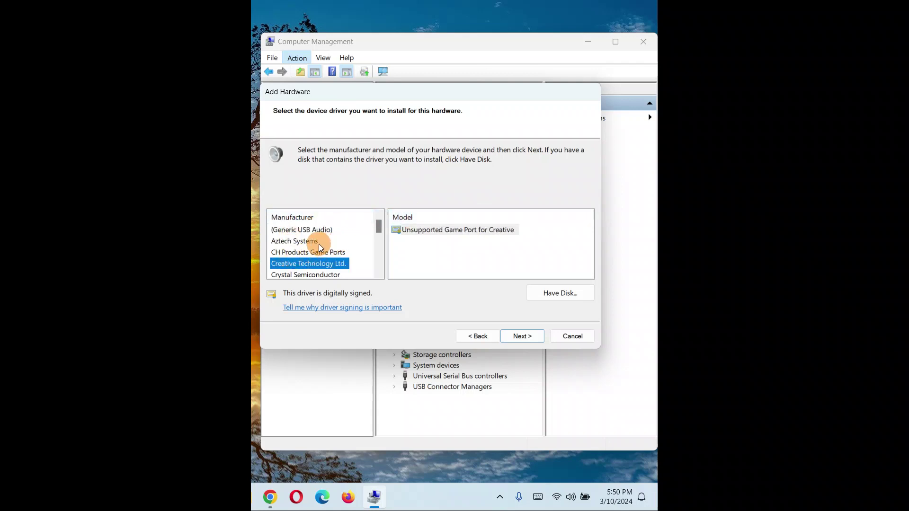
click(297, 251)
scroll(378, 269, down, 1)
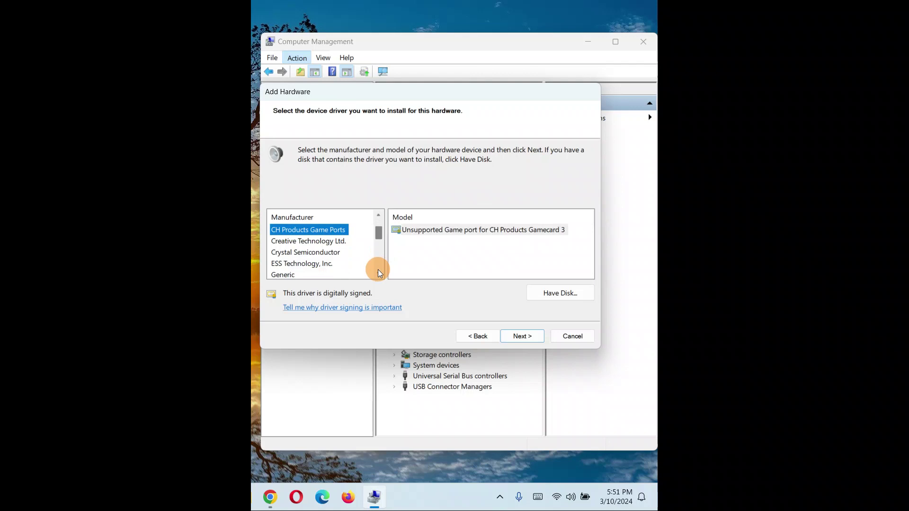
click(300, 238)
click(301, 261)
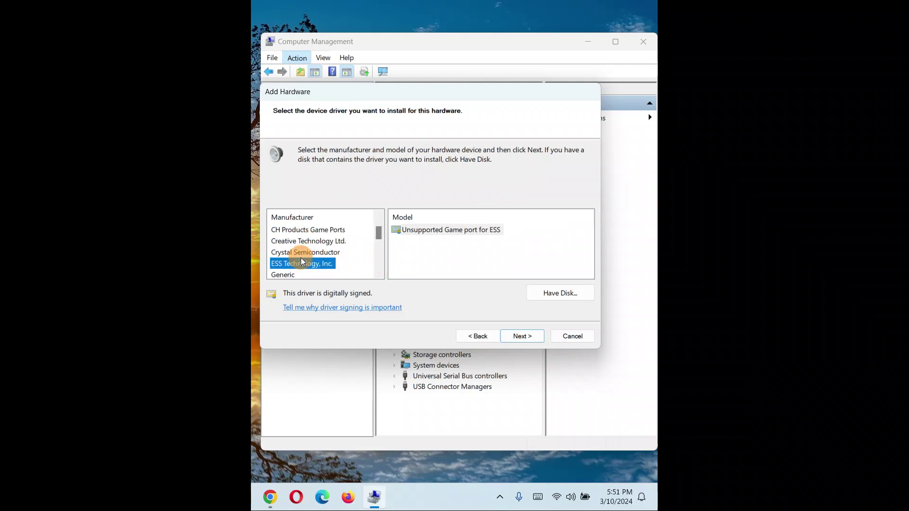
click(294, 251)
click(291, 240)
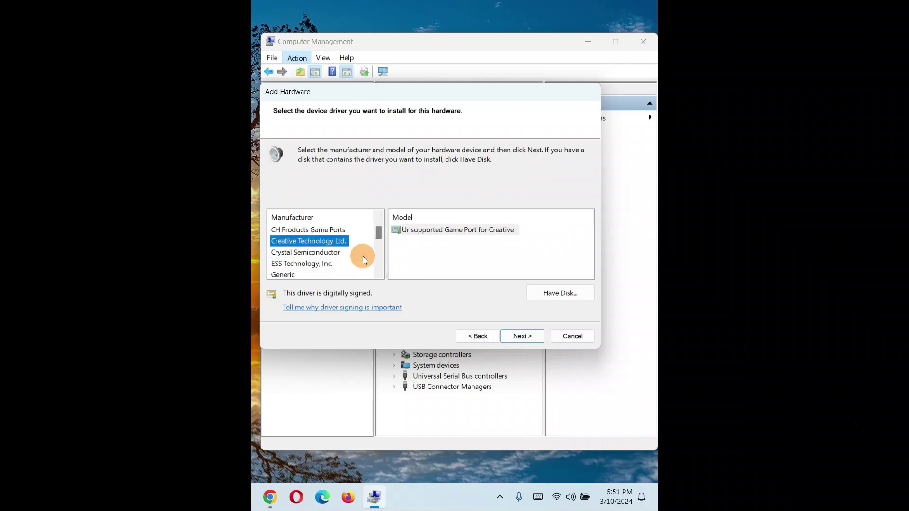
click(378, 276)
click(378, 277)
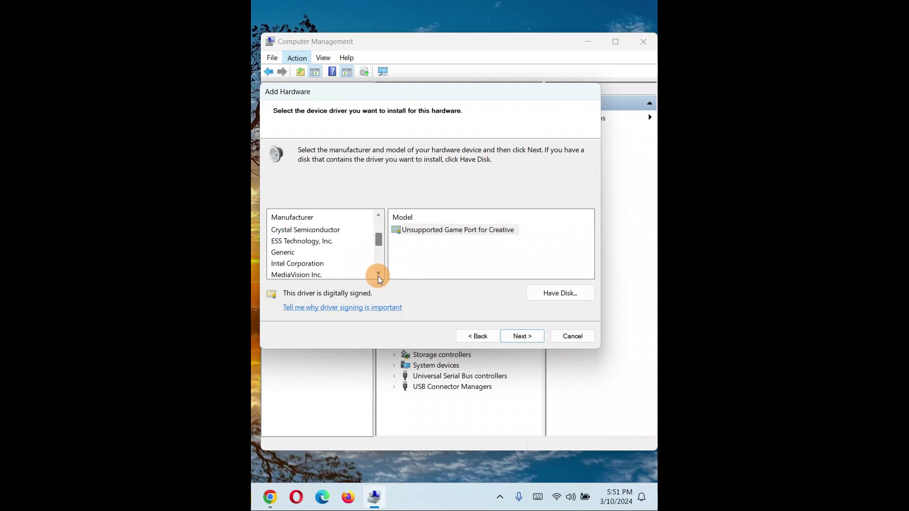
- Browse the ESS, Generic, Intel and MediaVision drivers, ending on Microsoft's audio models
click(291, 230)
click(287, 242)
click(286, 253)
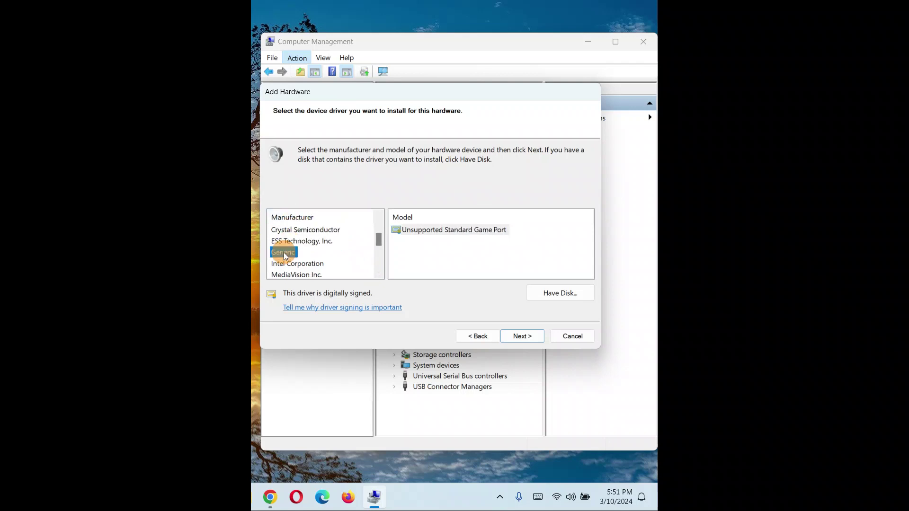
click(294, 263)
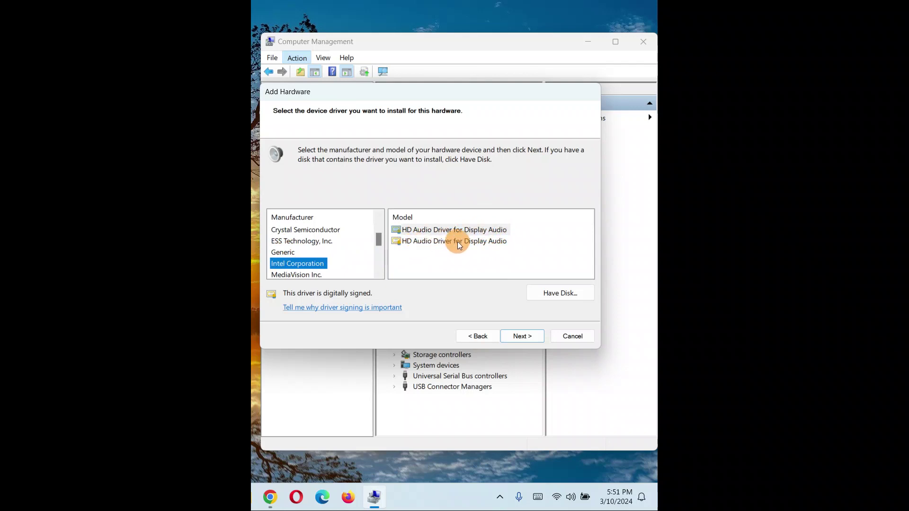
click(377, 270)
click(377, 270)
click(377, 271)
click(295, 240)
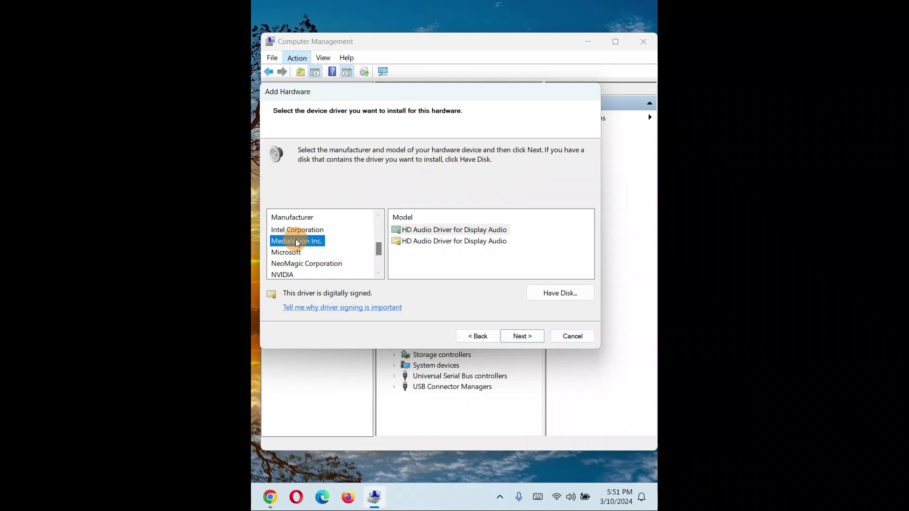
click(286, 252)
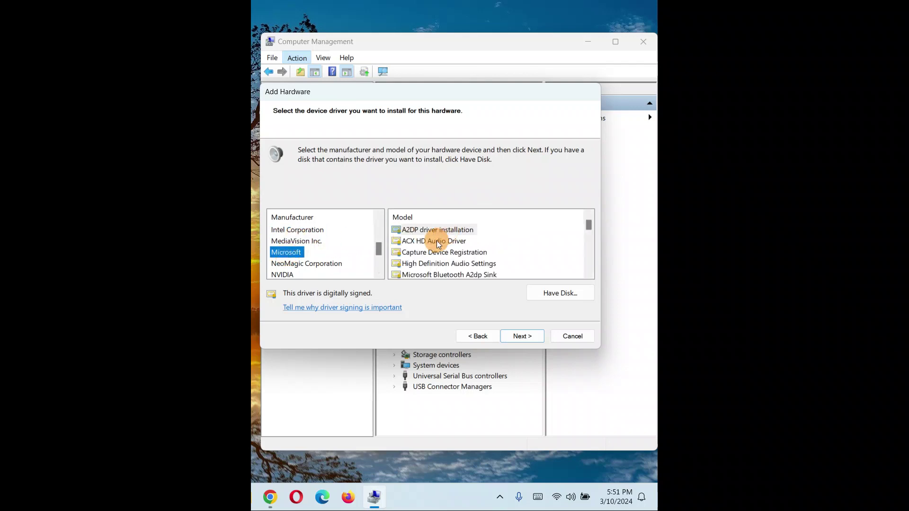
click(589, 273)
click(588, 272)
click(589, 273)
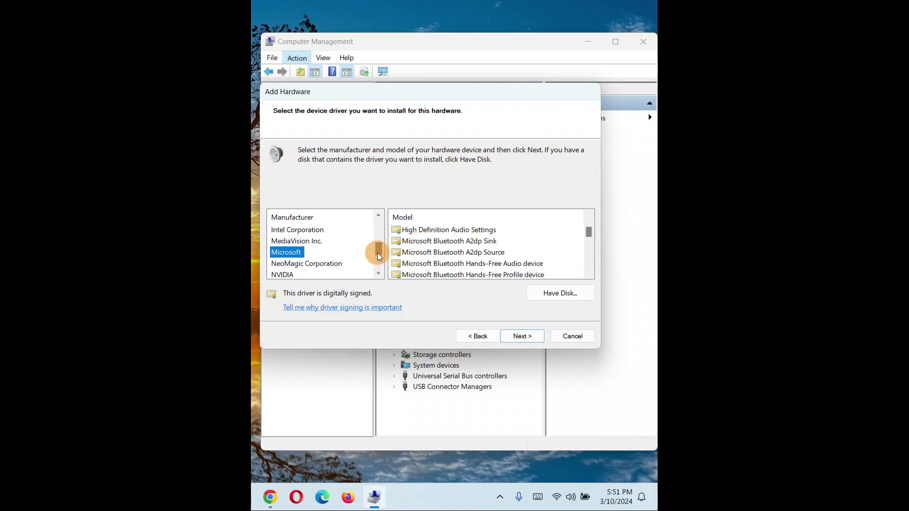
click(378, 274)
click(377, 275)
click(378, 274)
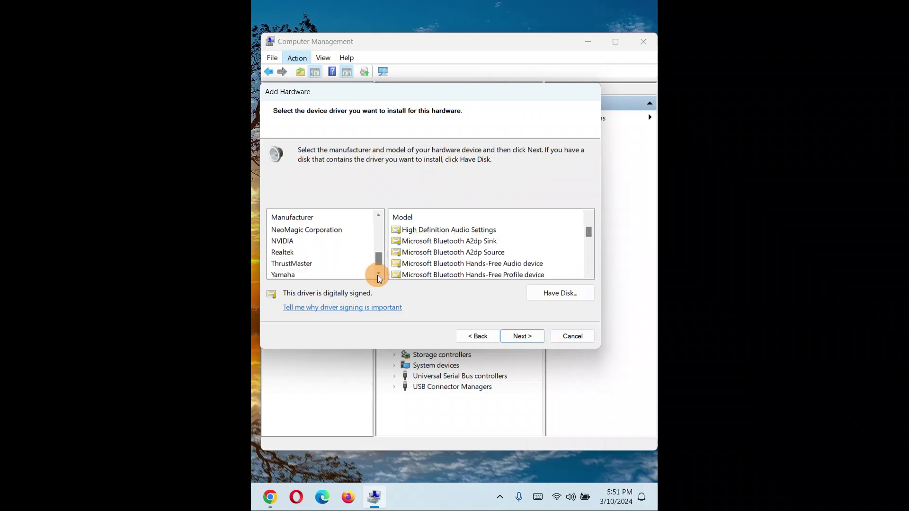
- List Realtek's drivers, pick the third Realtek Audio model (6.0.1.8642), and proceed
click(280, 253)
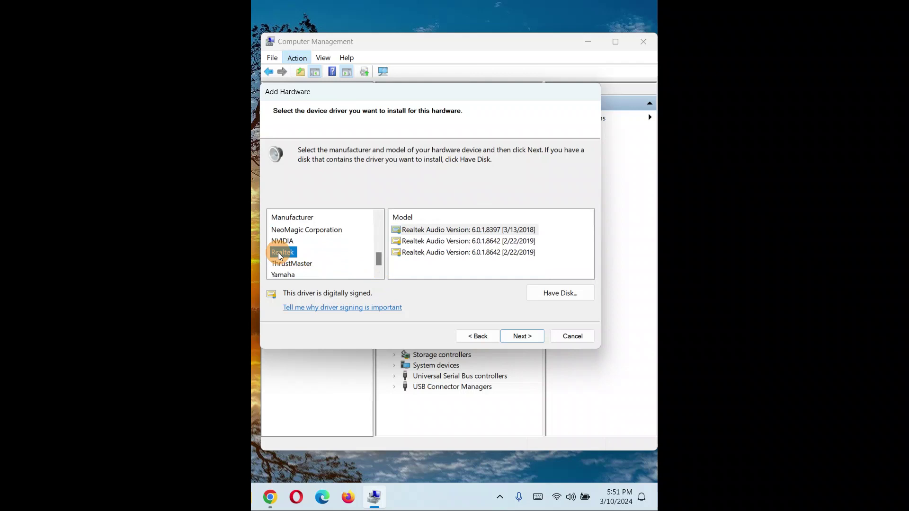
click(431, 230)
click(415, 241)
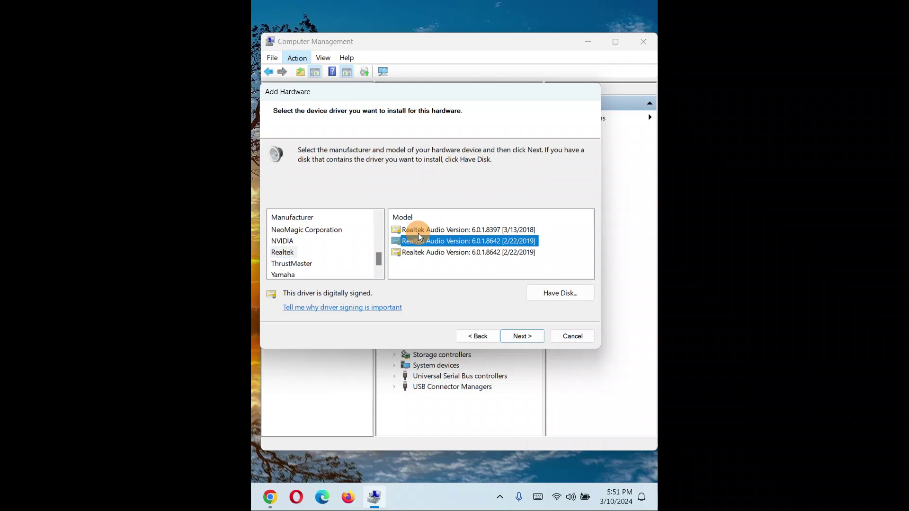
click(418, 231)
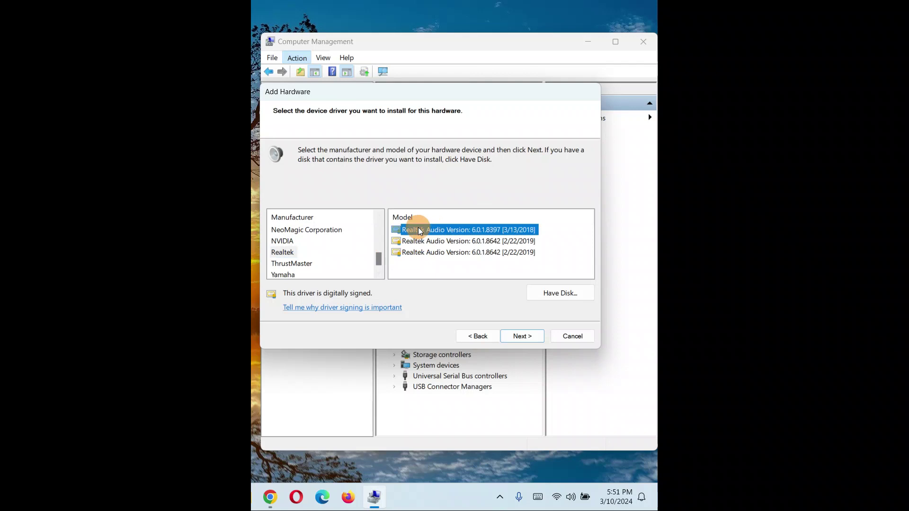
click(454, 242)
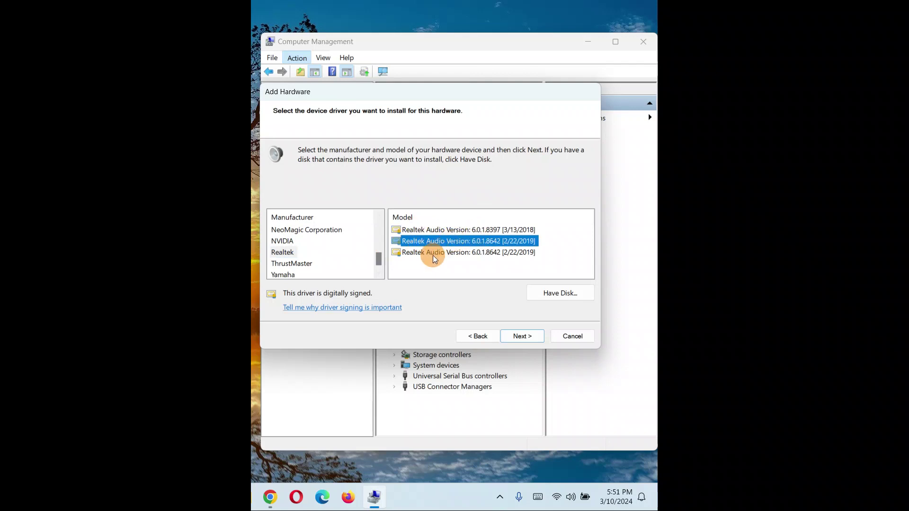
click(432, 254)
click(435, 231)
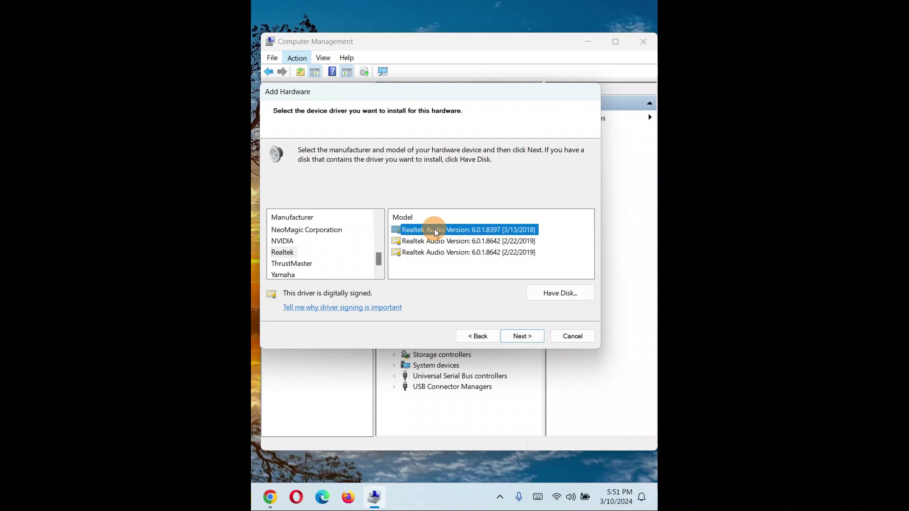
click(429, 252)
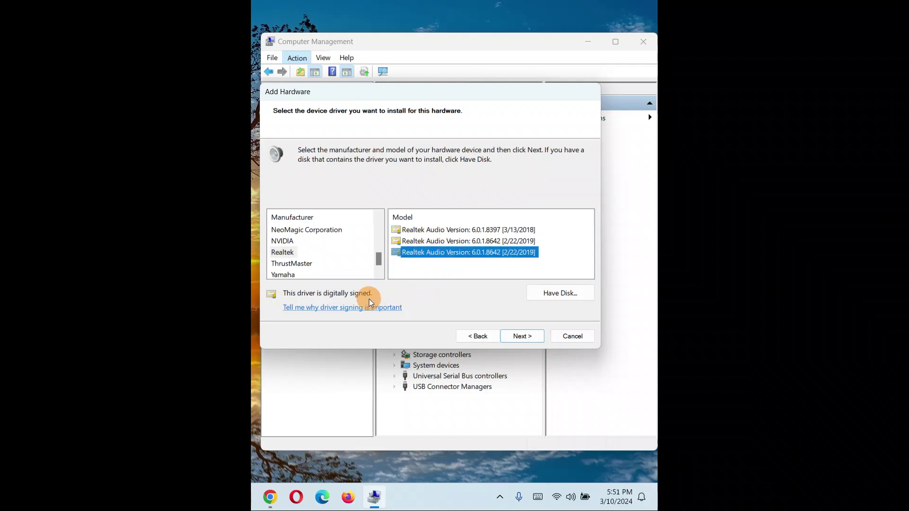
click(518, 336)
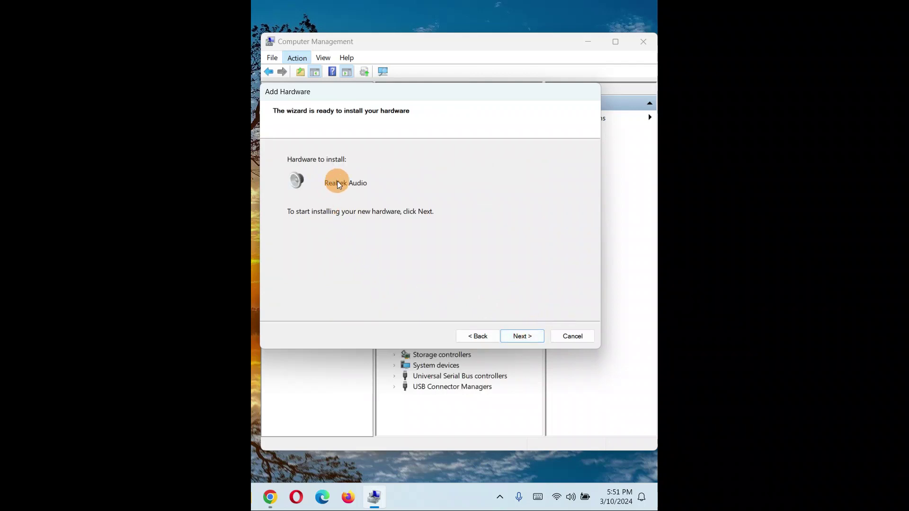
- Install the Realtek Audio driver, finish the wizard, and select the new Code 10 device
click(524, 338)
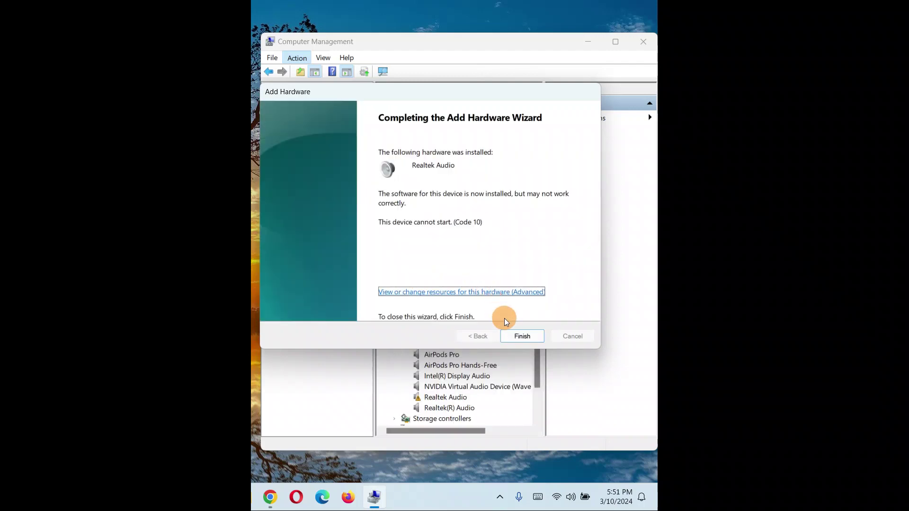
click(524, 336)
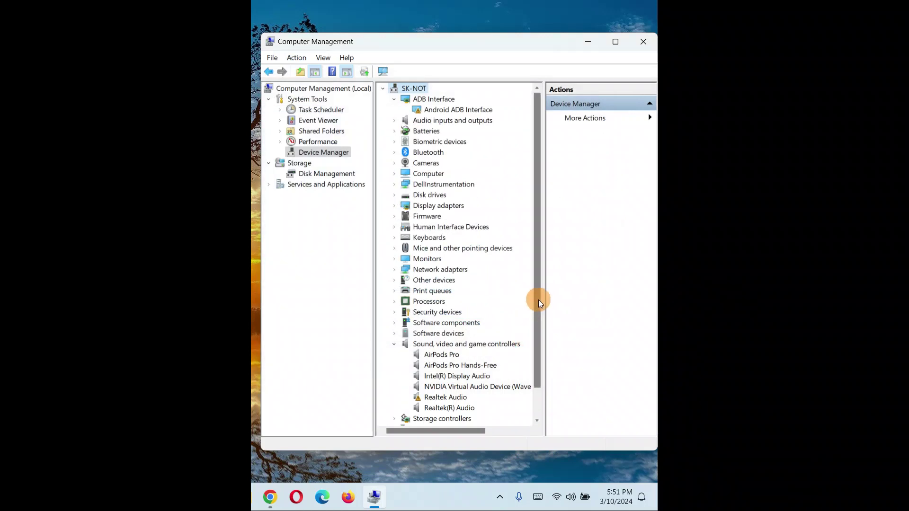
scroll(539, 300, down, 1)
click(440, 365)
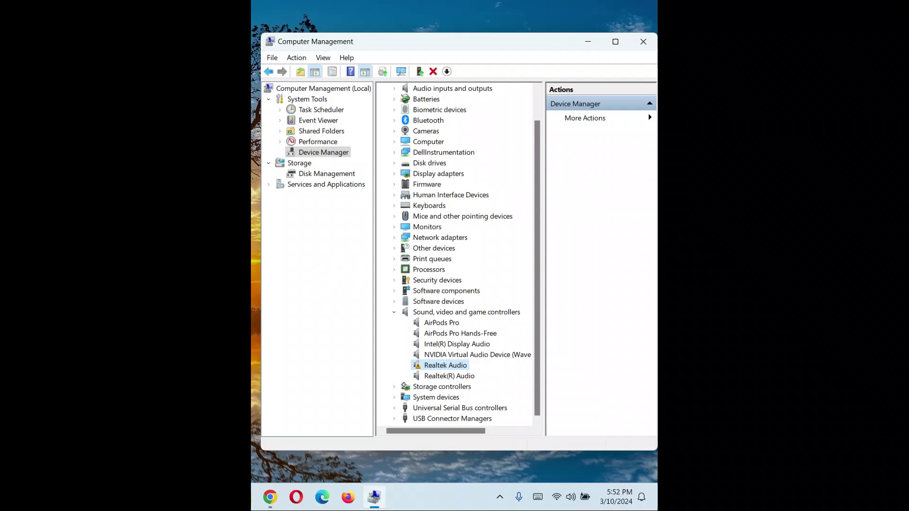
click(163, 263)
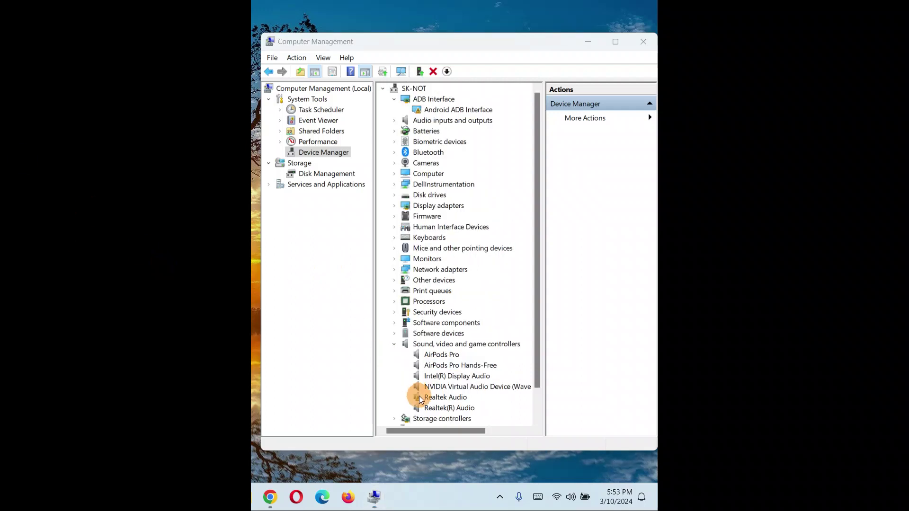
click(421, 399)
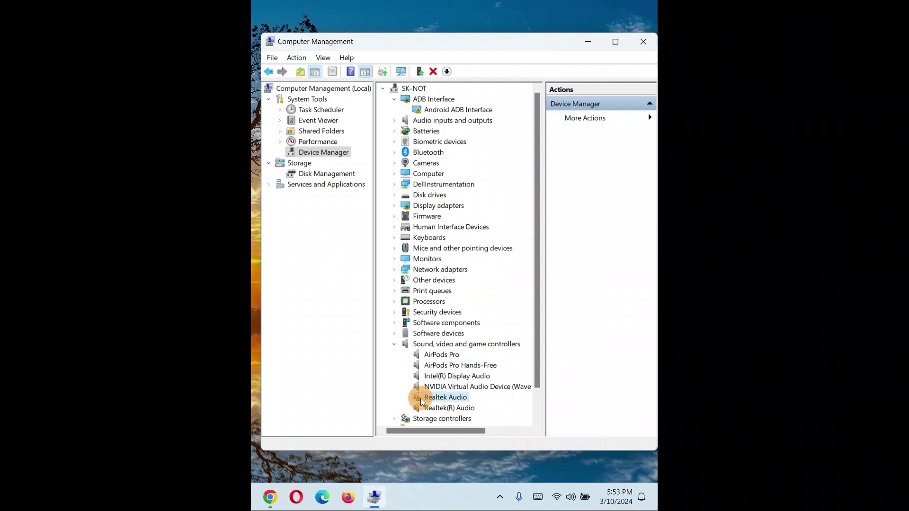
right_click(421, 399)
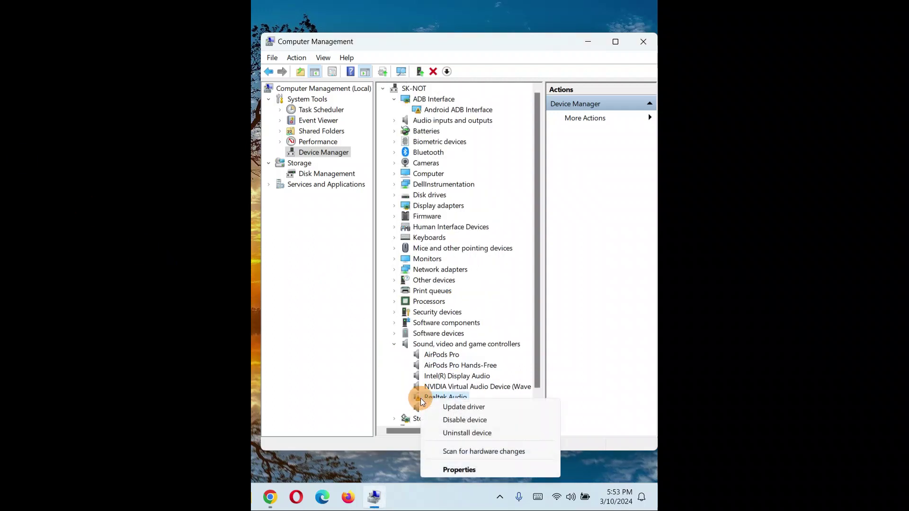
click(455, 468)
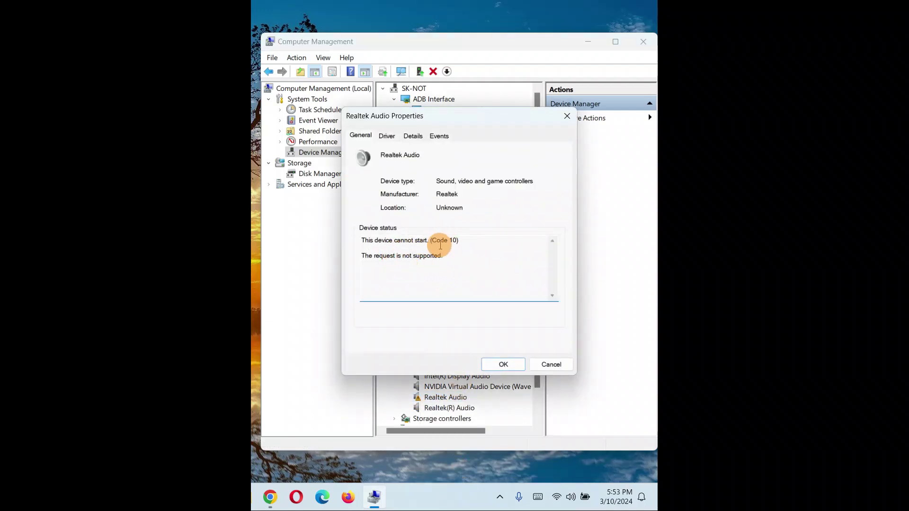
click(410, 137)
click(389, 136)
click(363, 135)
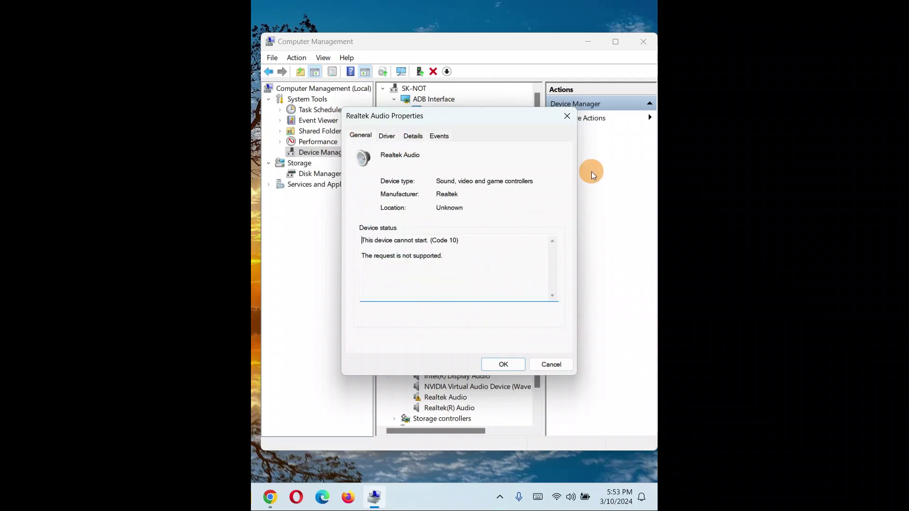
click(568, 116)
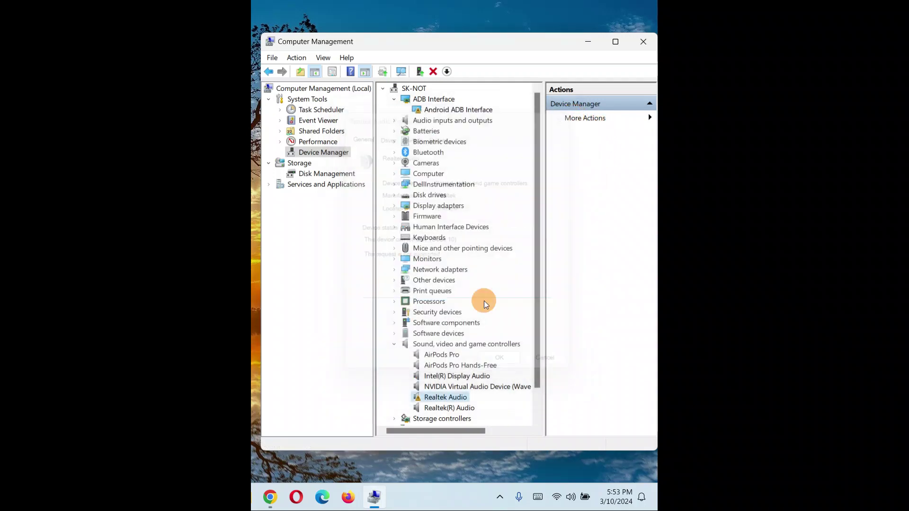
- Uninstall the faulty Realtek Audio device and confirm the removal
right_click(433, 395)
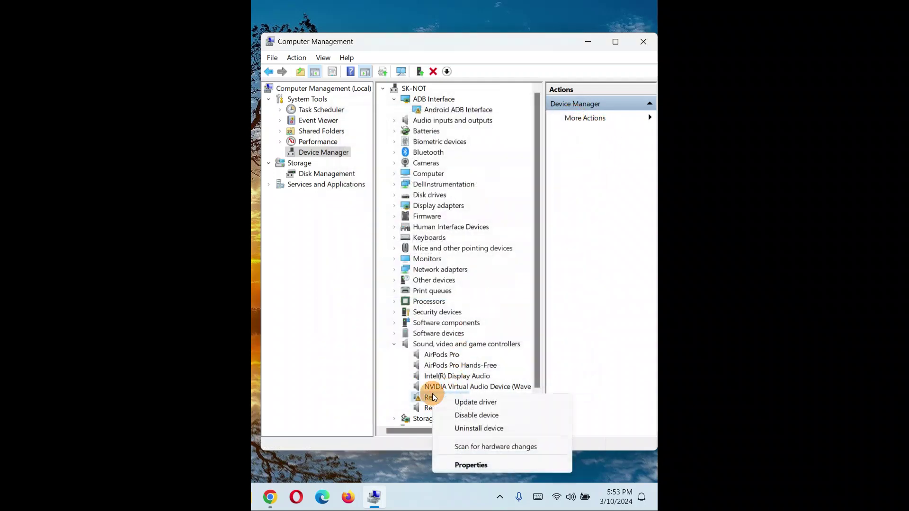
click(464, 429)
drag(204, 185, 433, 163)
click(446, 276)
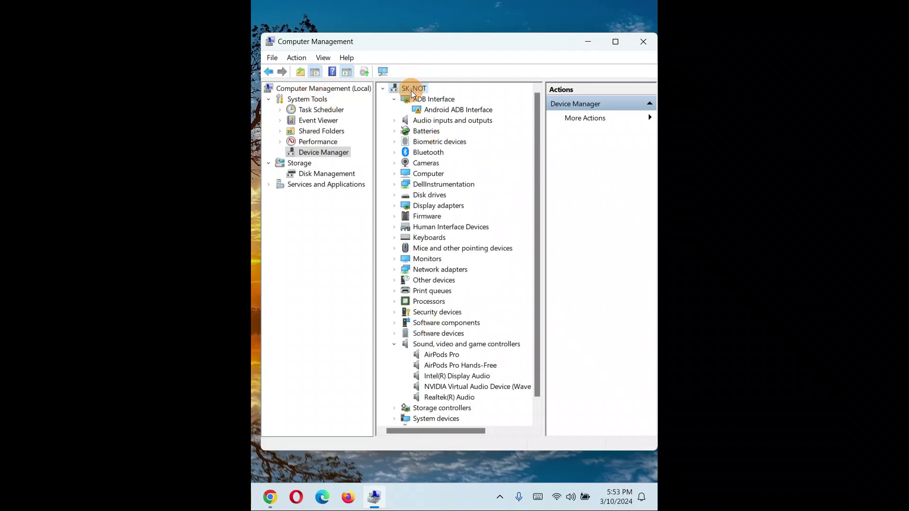
click(293, 58)
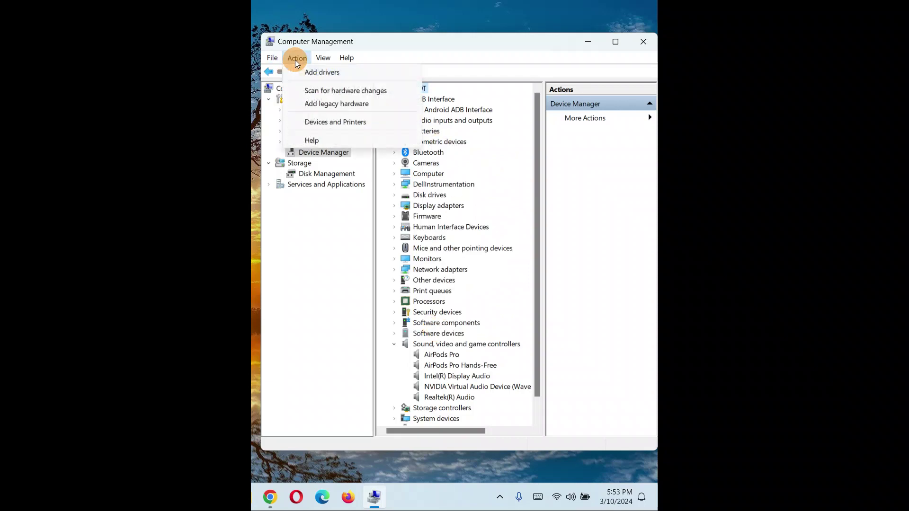
click(316, 73)
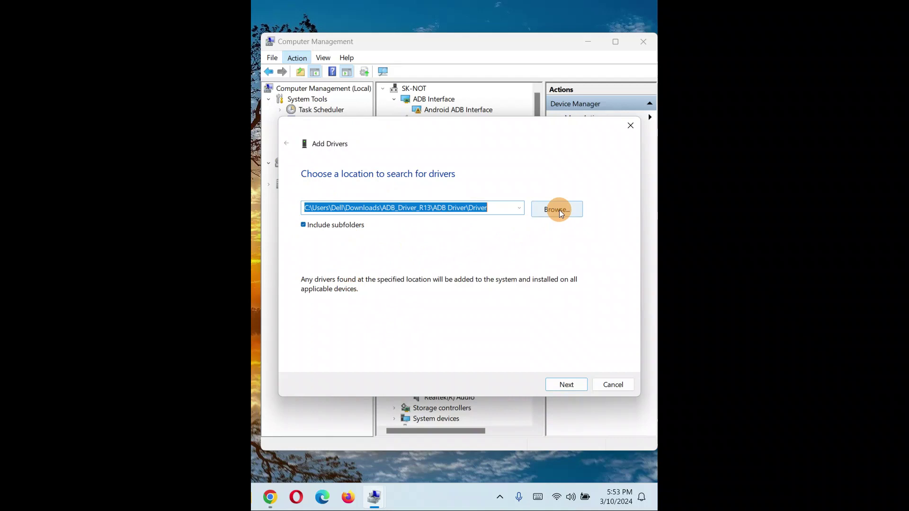
click(624, 126)
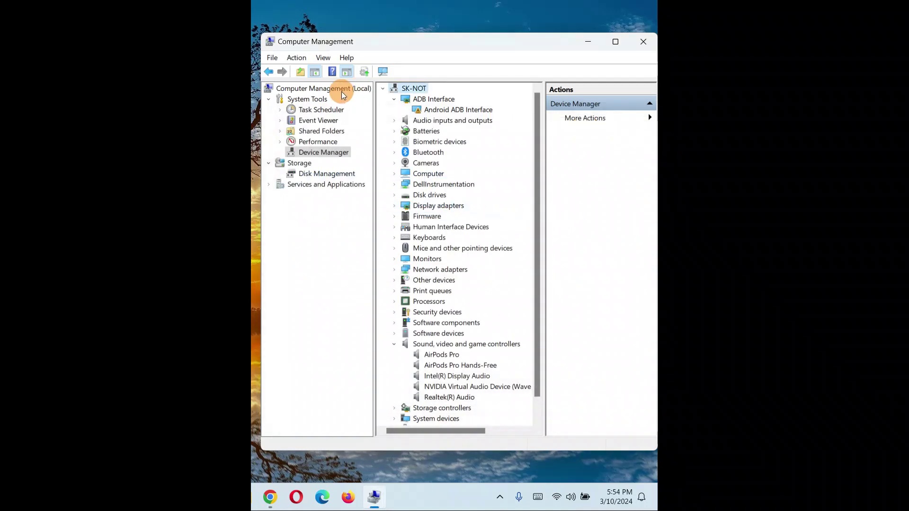
click(297, 59)
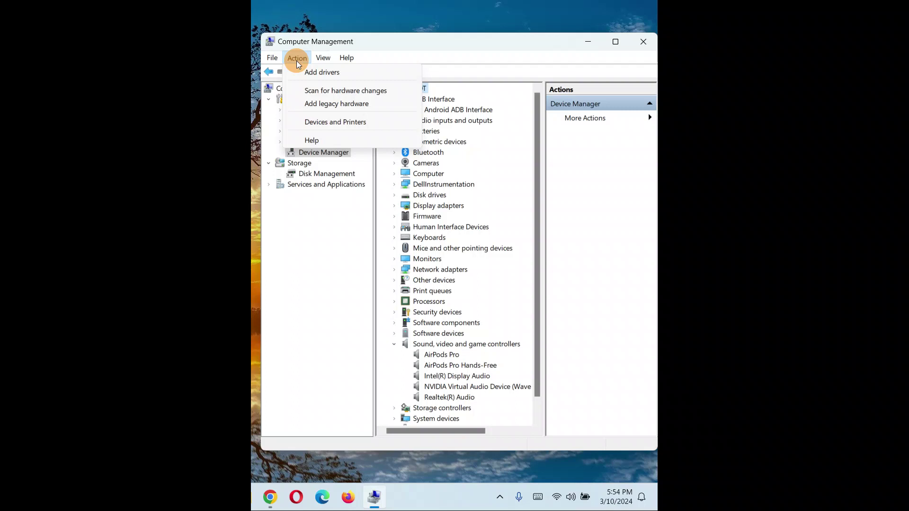
click(319, 73)
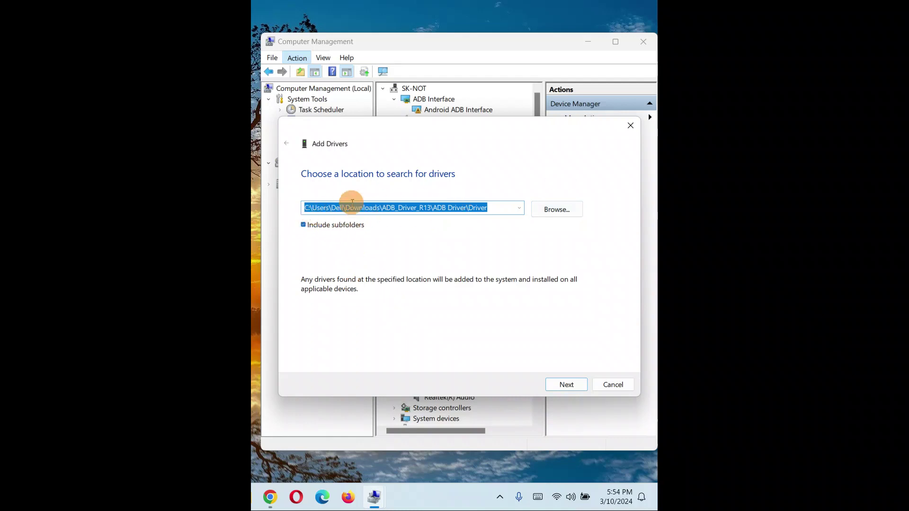
click(552, 209)
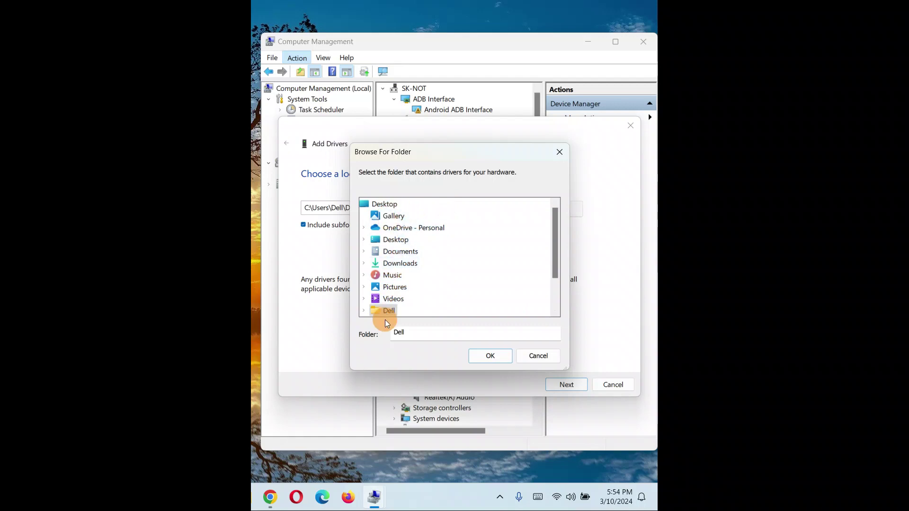
click(560, 152)
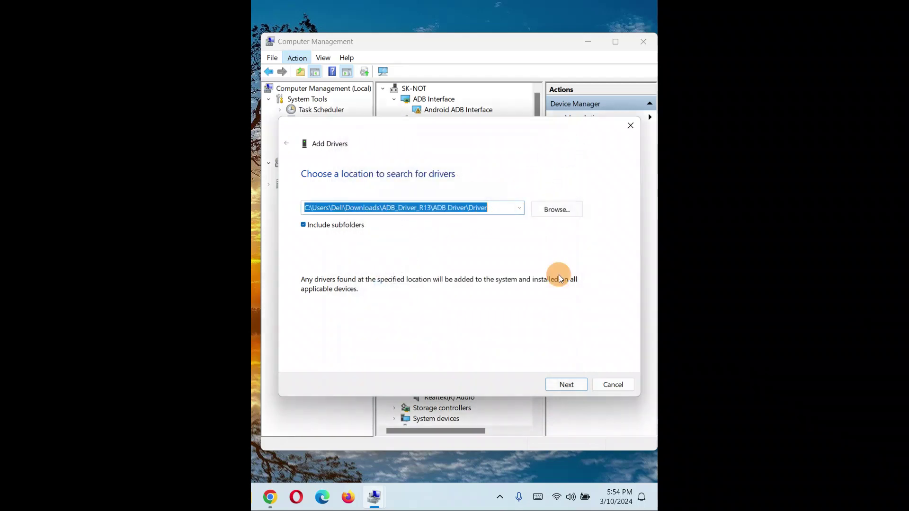
click(630, 129)
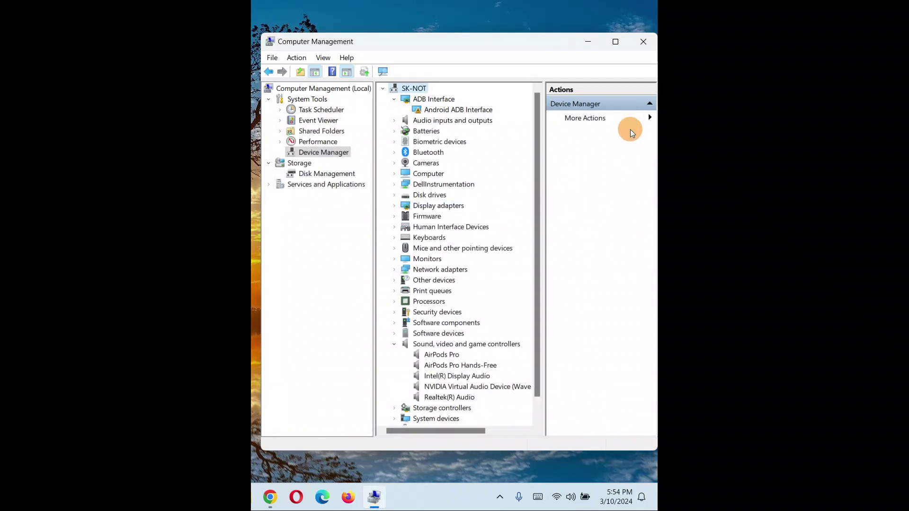
- Restart the Add legacy hardware wizard and pass the automatic hardware search pages
click(296, 58)
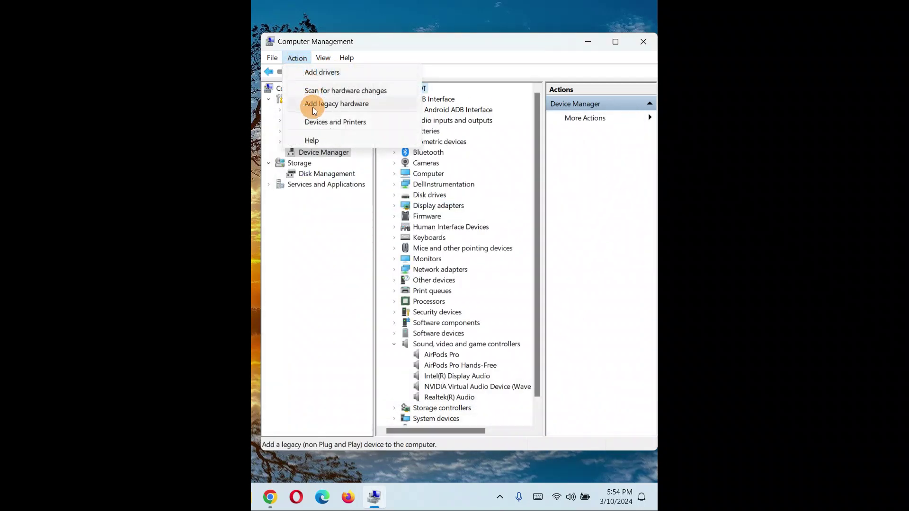
click(320, 103)
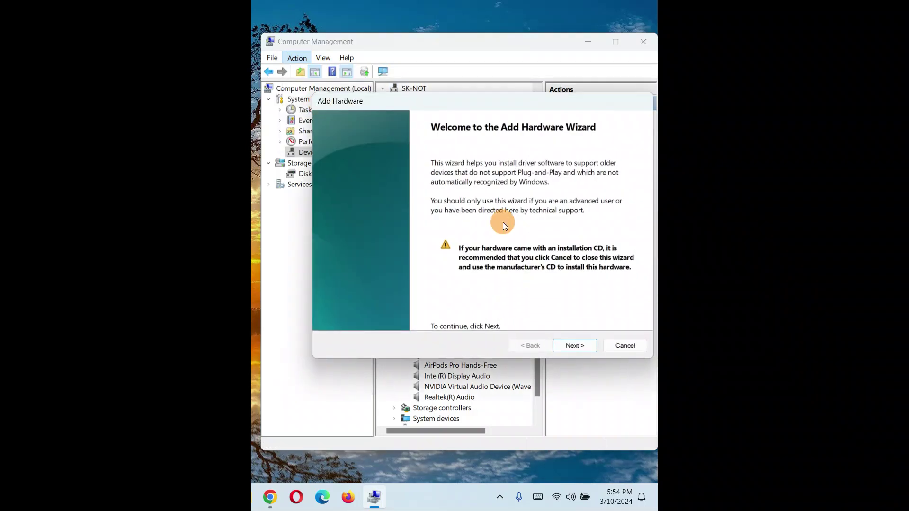
click(568, 345)
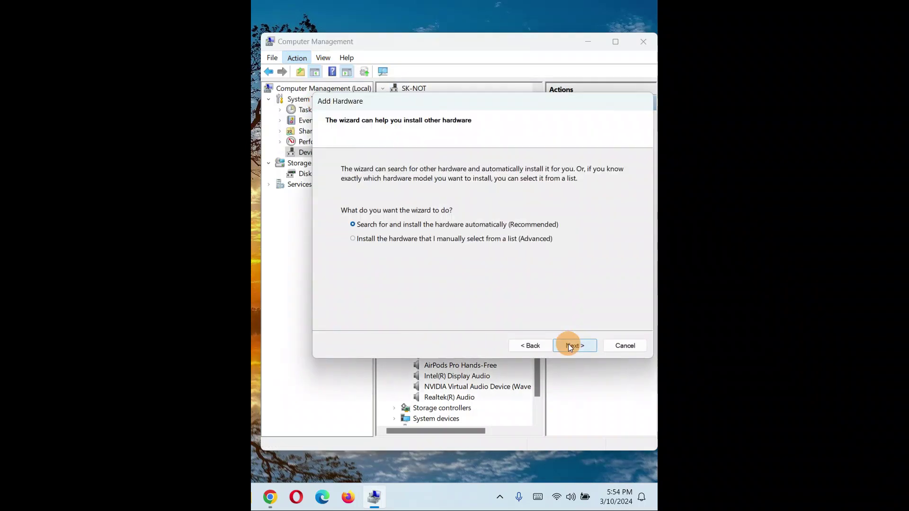
click(568, 345)
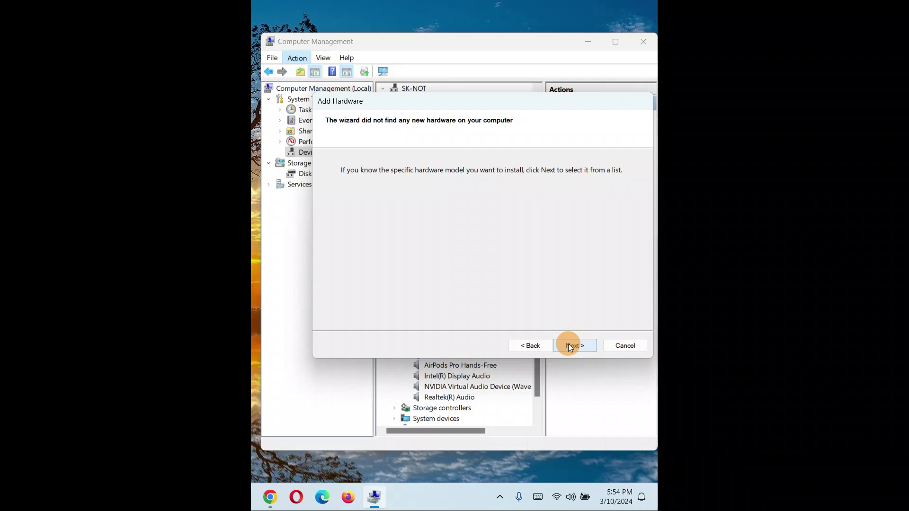
click(568, 345)
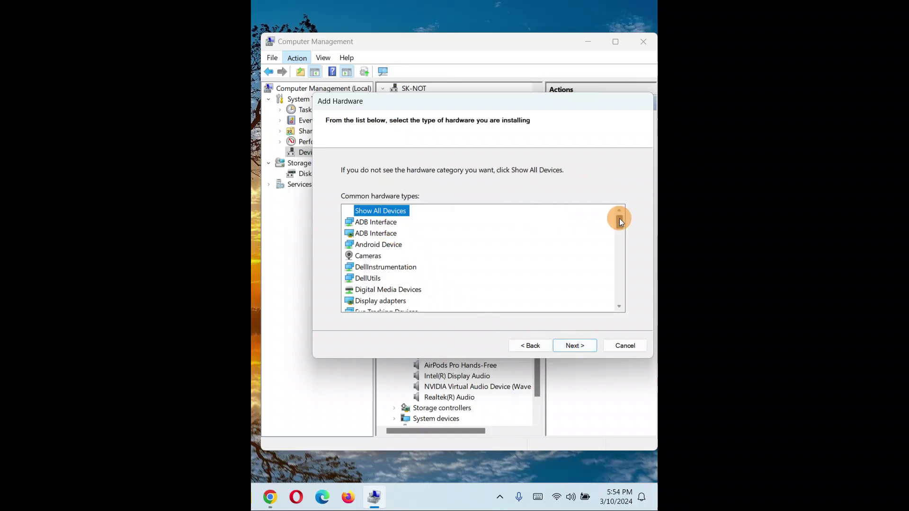
- Choose Sound, video and game controllers as the hardware type and continue to driver selection
drag(619, 218, 620, 288)
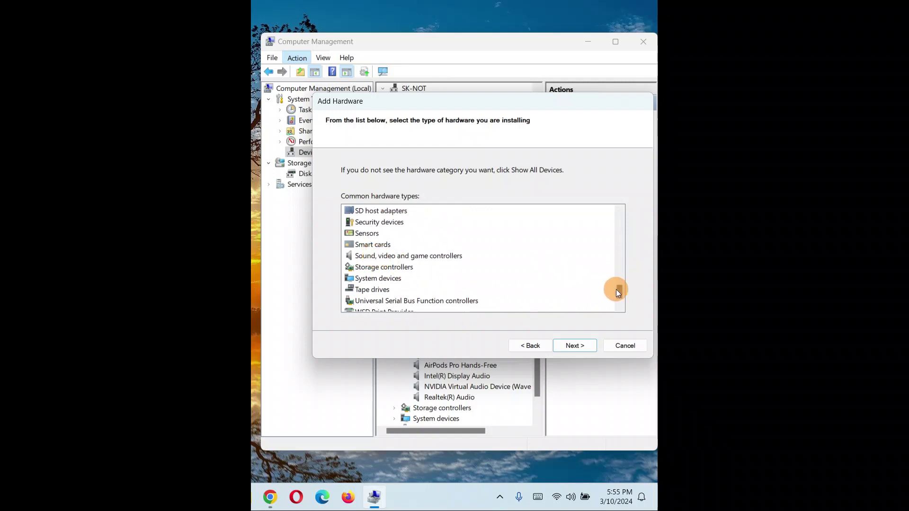
drag(622, 294, 607, 223)
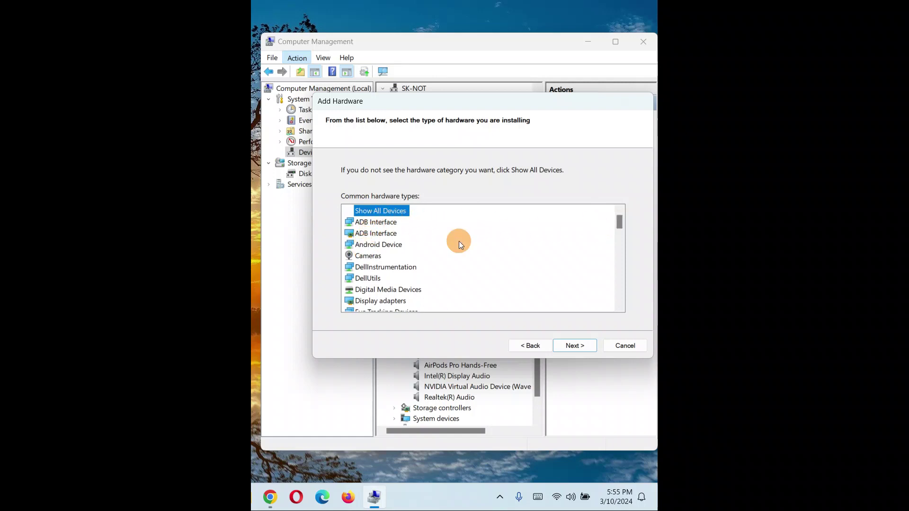
drag(618, 221, 621, 290)
click(430, 269)
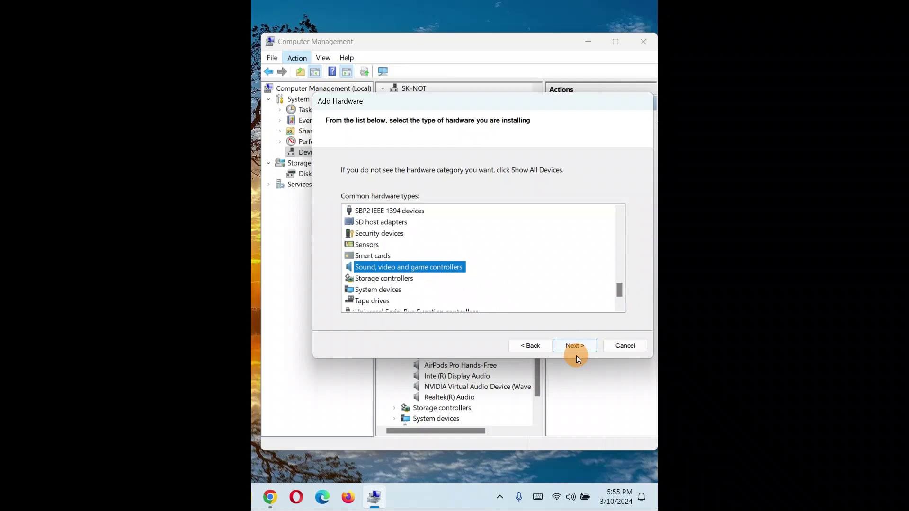
click(577, 344)
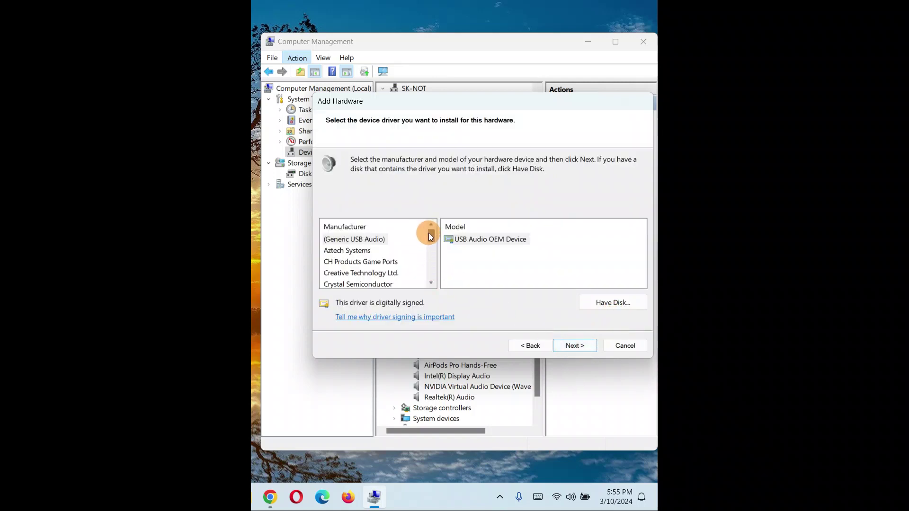
- Choose Microsoft as manufacturer and select the ACX HD Audio Driver model
drag(429, 233, 430, 259)
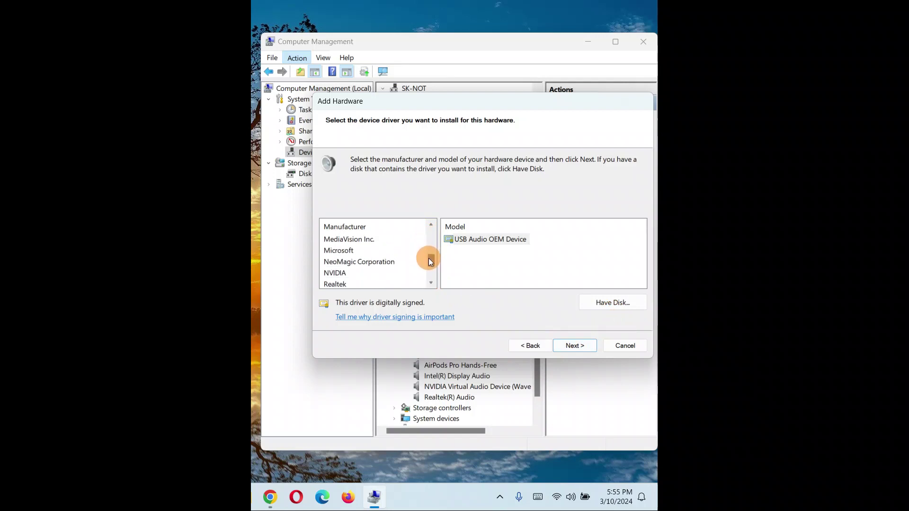
click(338, 250)
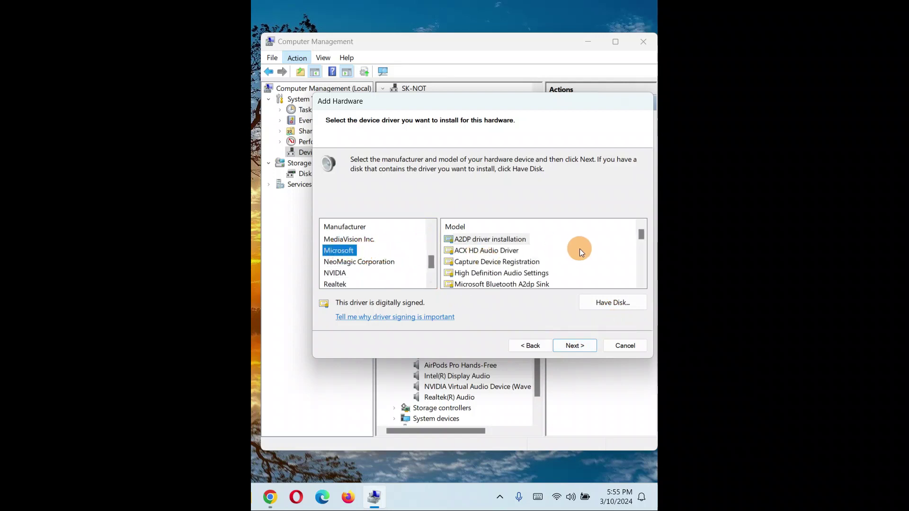
click(640, 285)
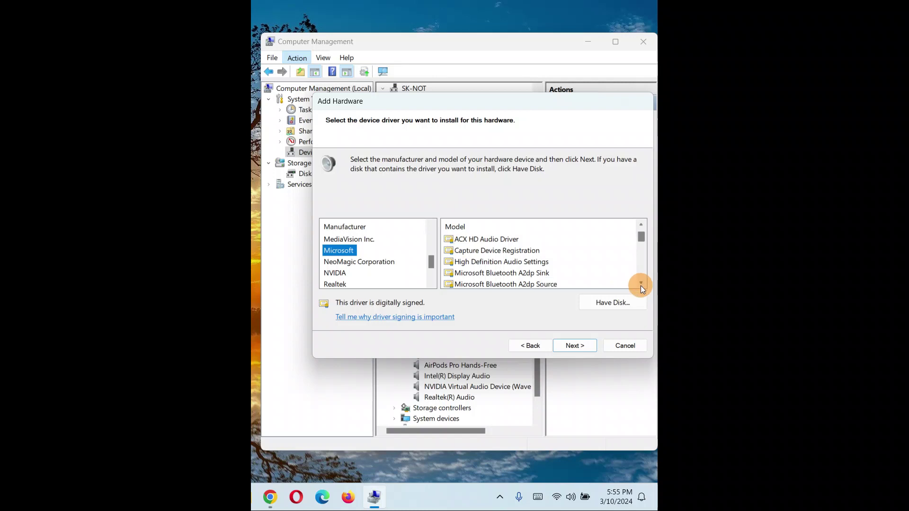
click(641, 283)
click(497, 251)
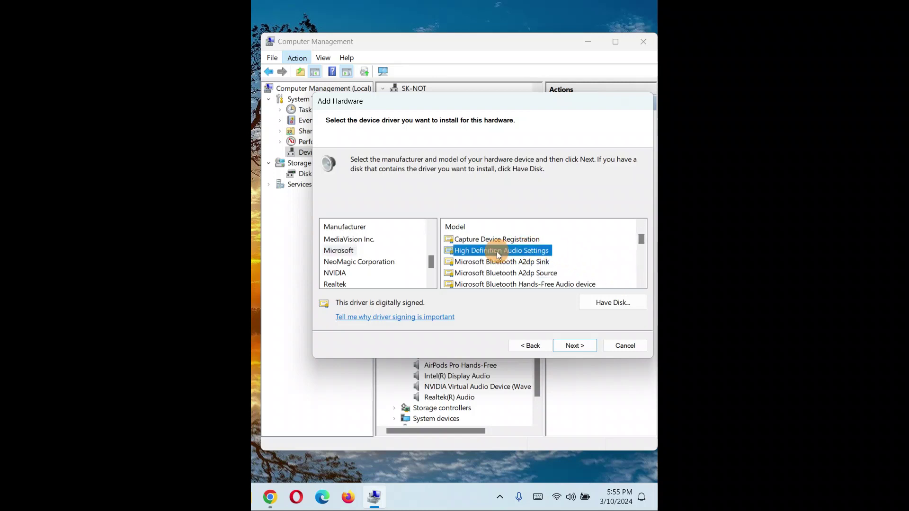
click(641, 227)
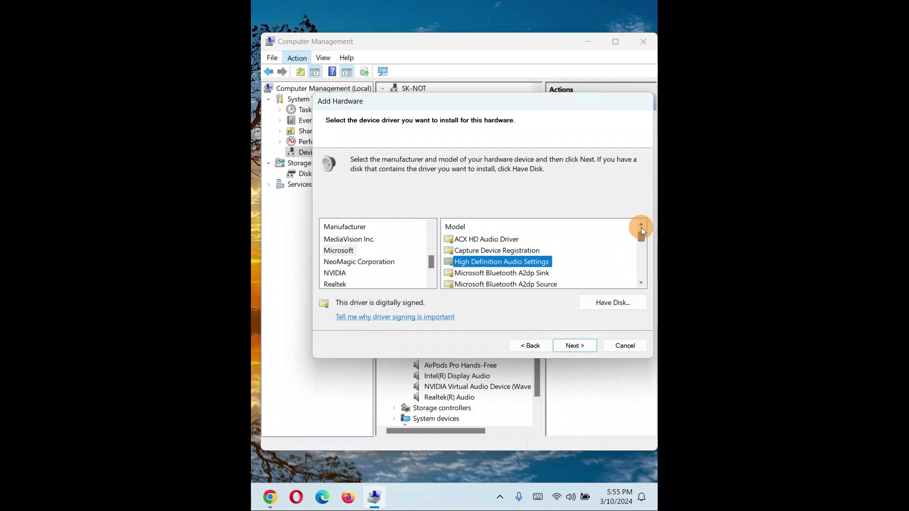
click(641, 227)
click(481, 255)
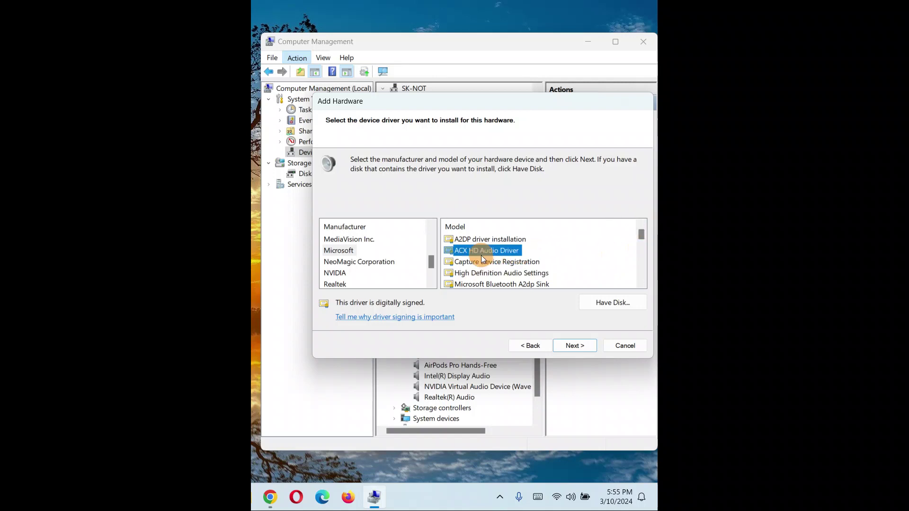
- Install the ACX HD Audio Driver and close the finished wizard
click(574, 345)
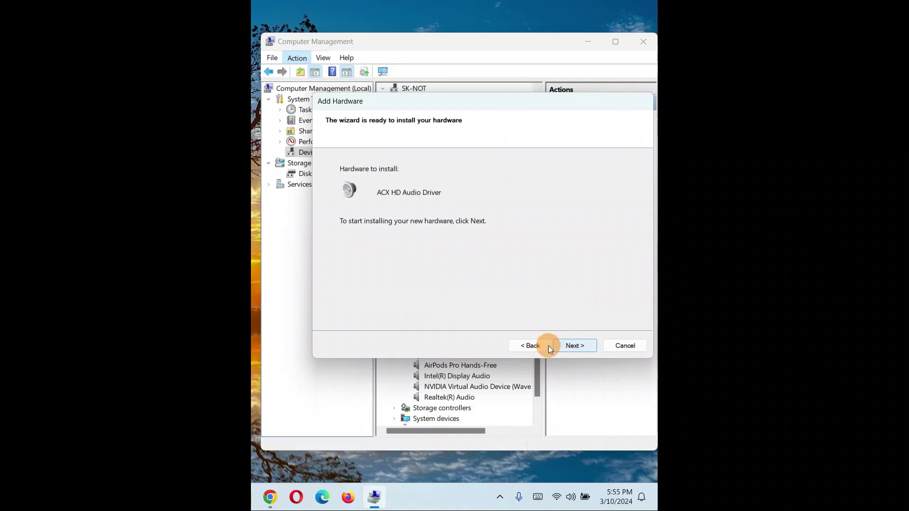
click(572, 346)
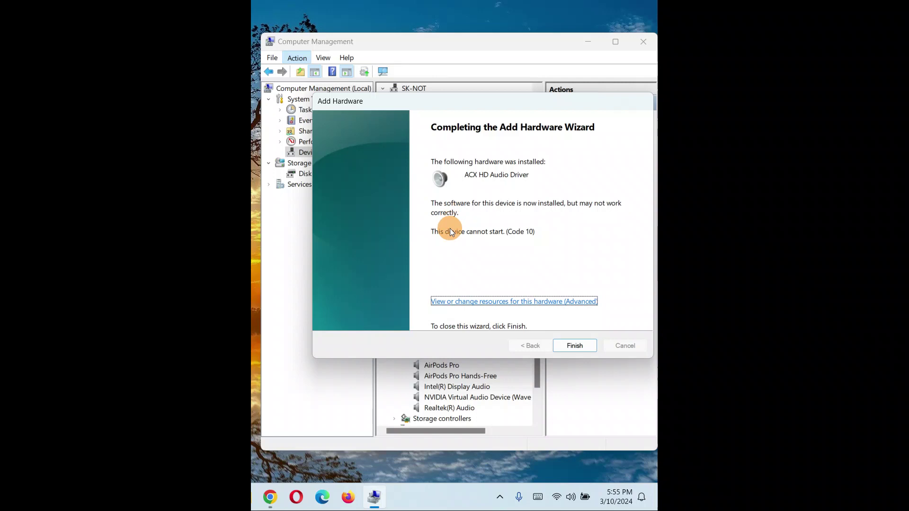
click(568, 346)
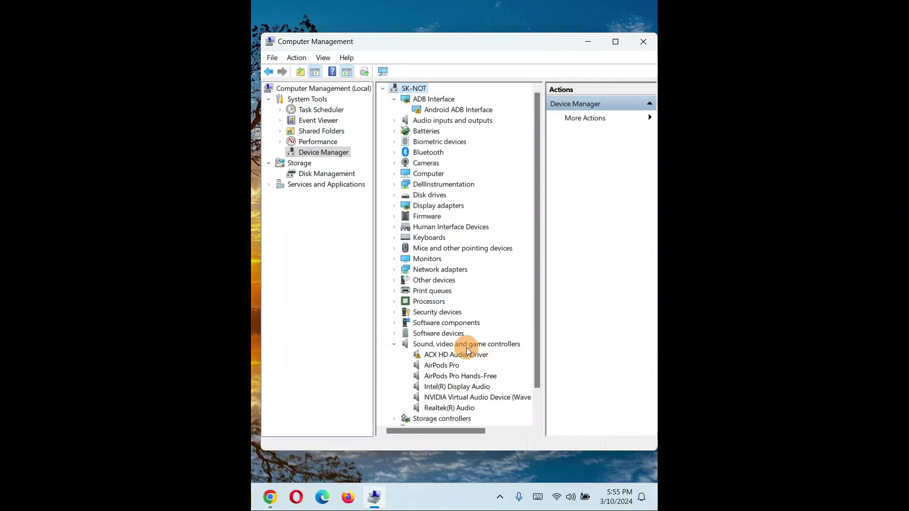
click(433, 356)
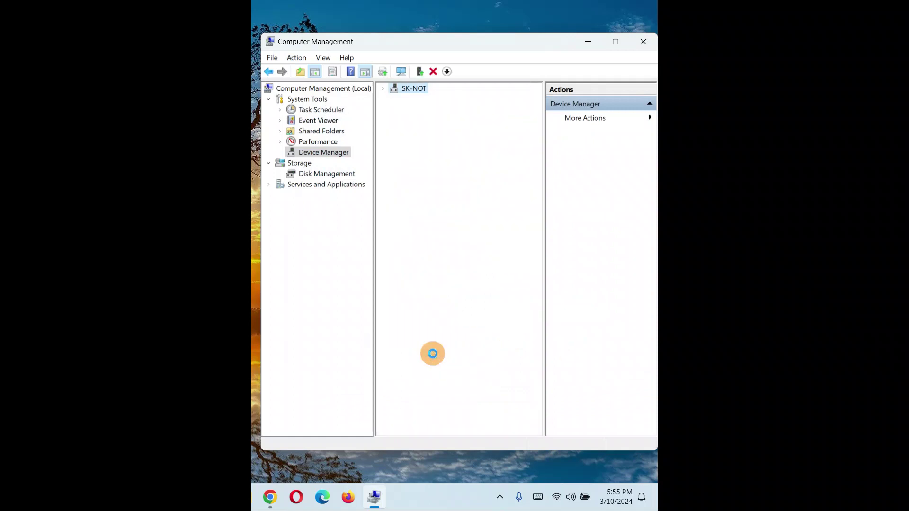
right_click(433, 354)
click(474, 363)
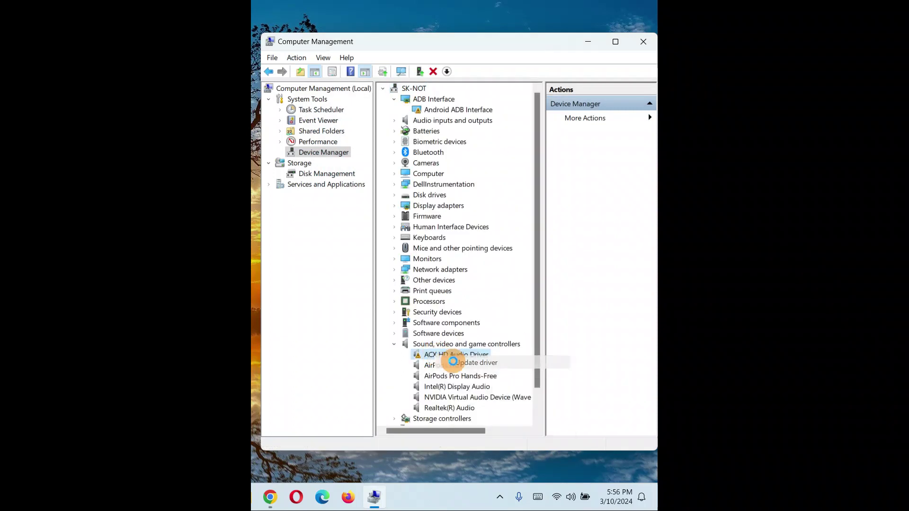
click(367, 218)
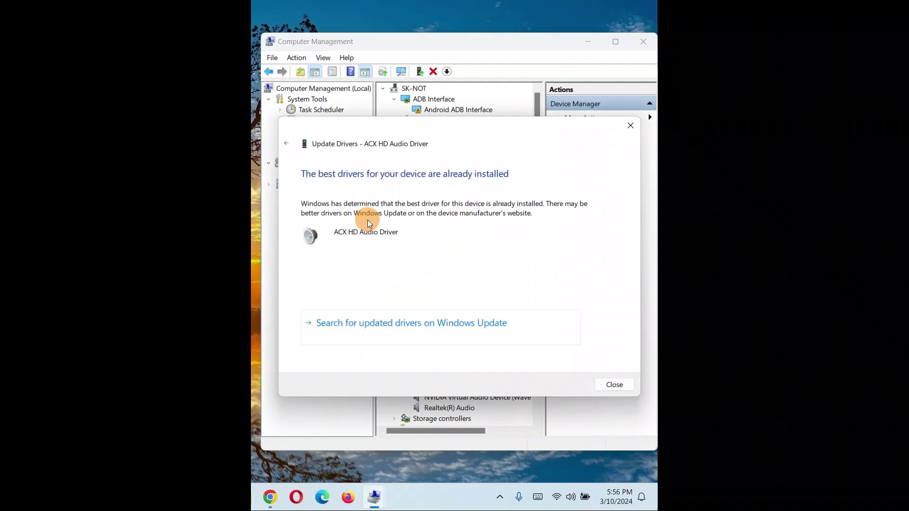
click(615, 384)
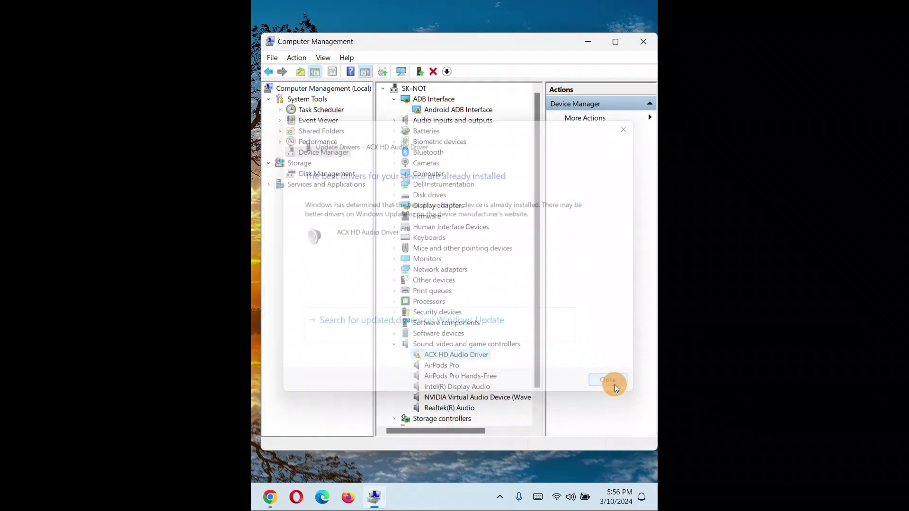
right_click(433, 352)
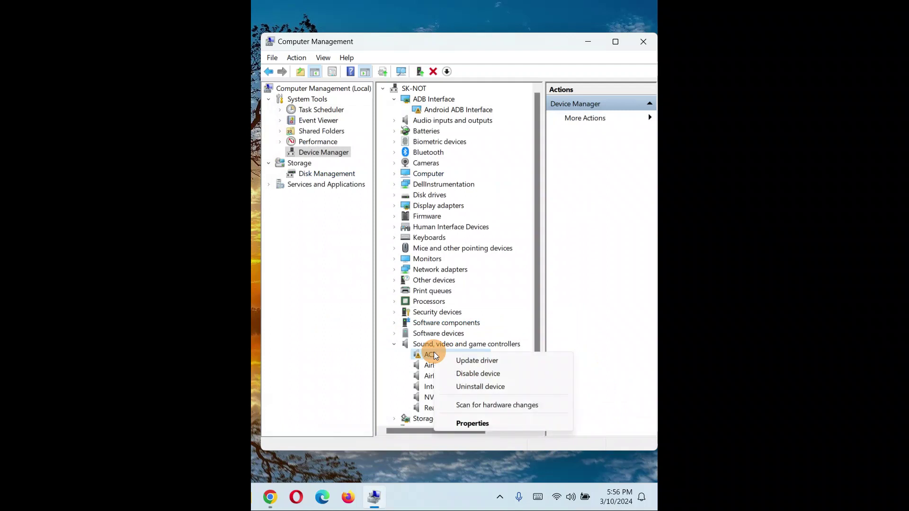
click(474, 404)
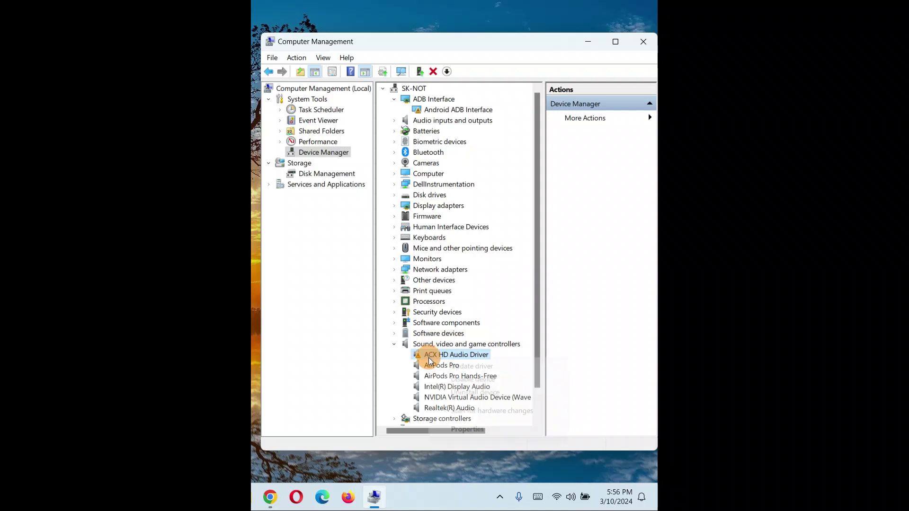
- Uninstall the ACX HD Audio Driver device and confirm the removal
right_click(428, 357)
click(462, 396)
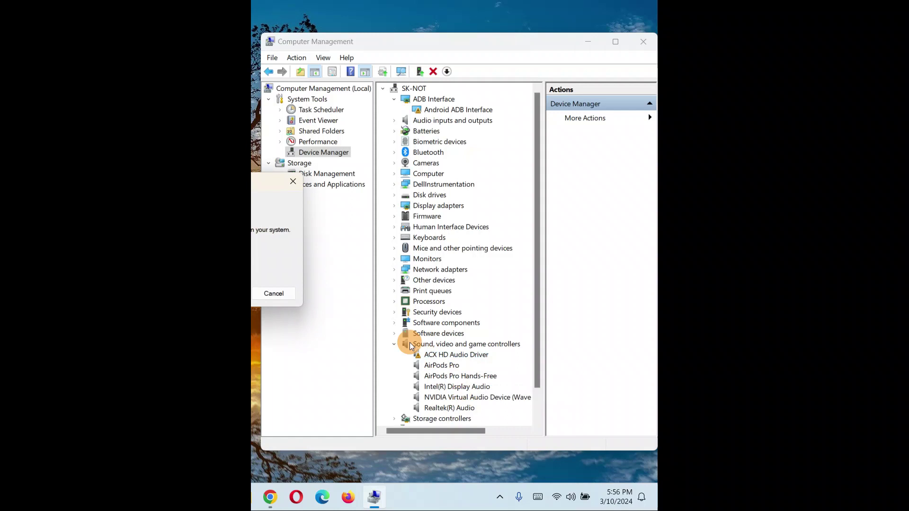
drag(206, 183, 452, 168)
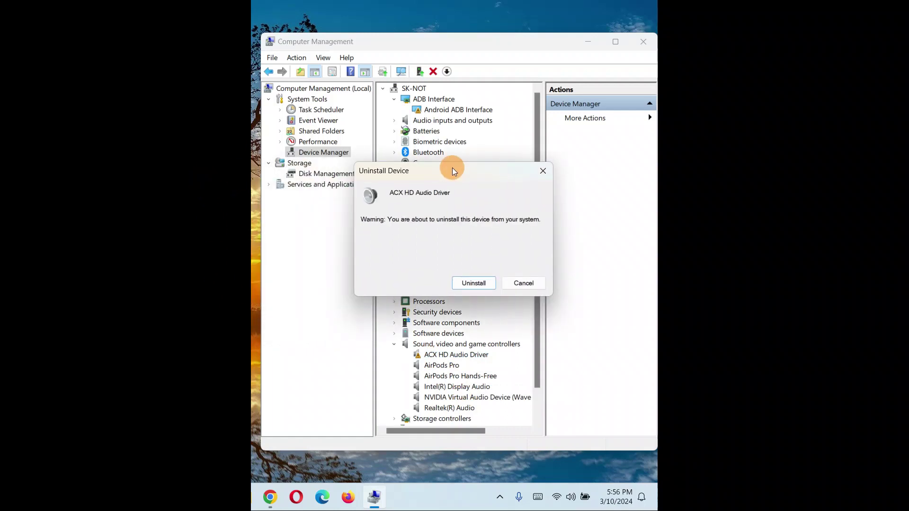
click(464, 284)
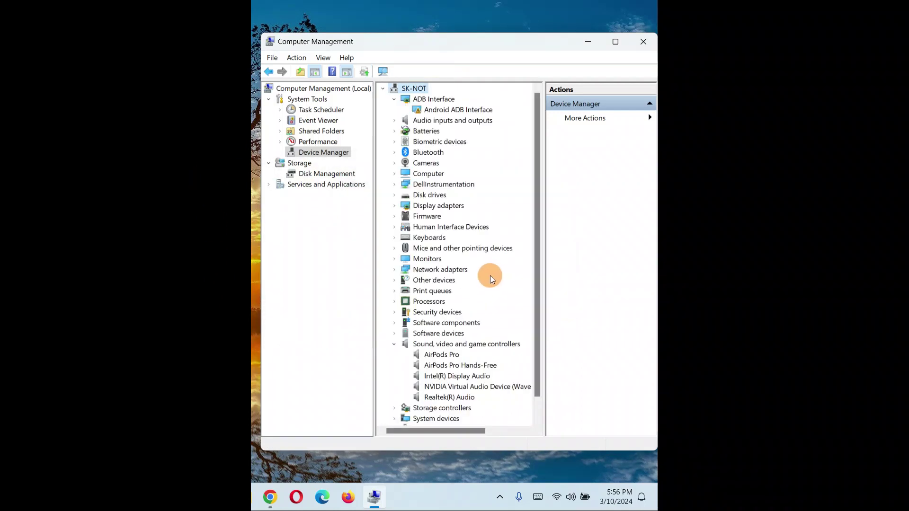
- Check the remaining devices by selecting Android ADB Interface and AirPods Pro
click(441, 109)
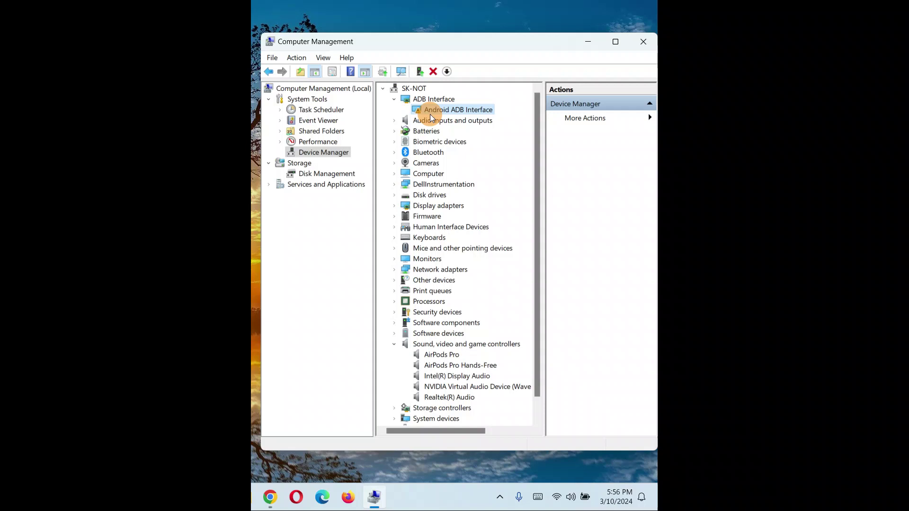
click(423, 355)
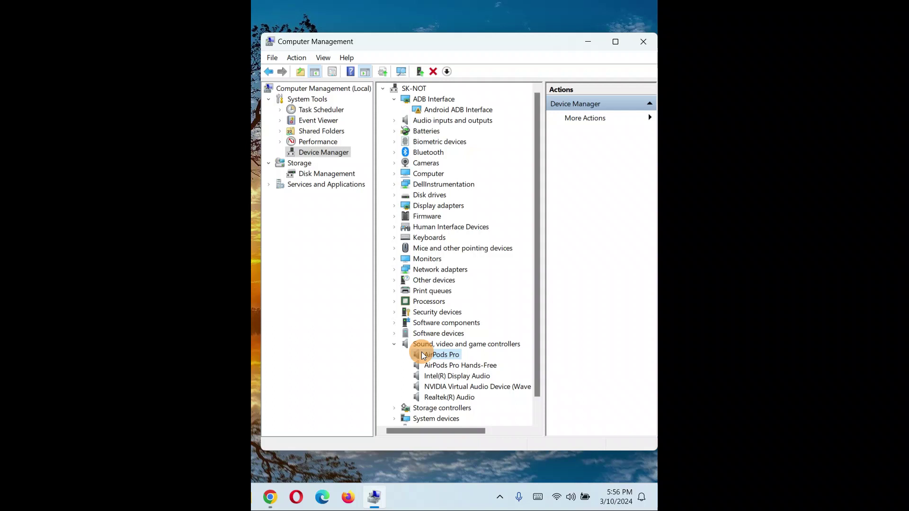
click(420, 113)
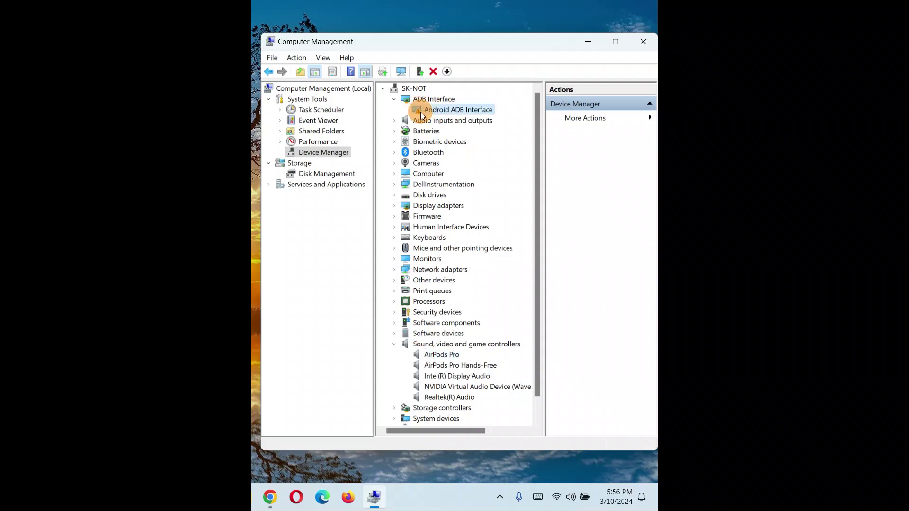
click(431, 355)
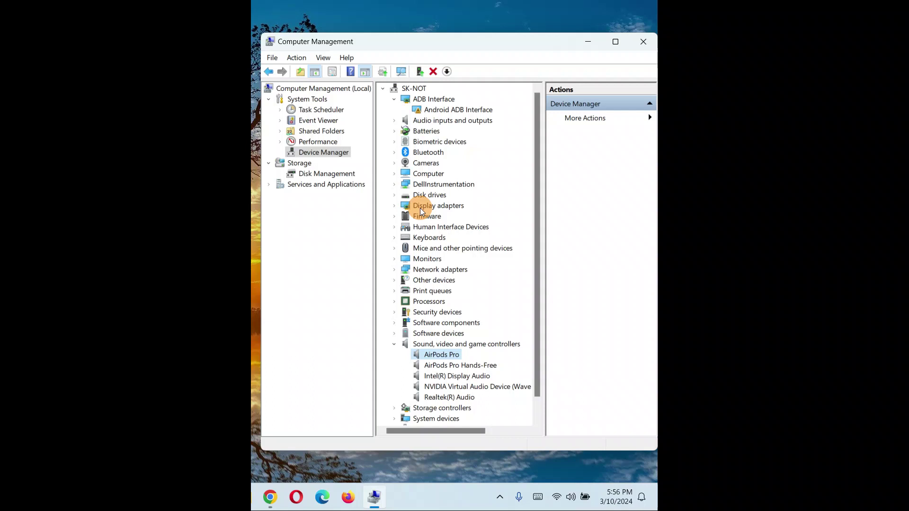
click(296, 57)
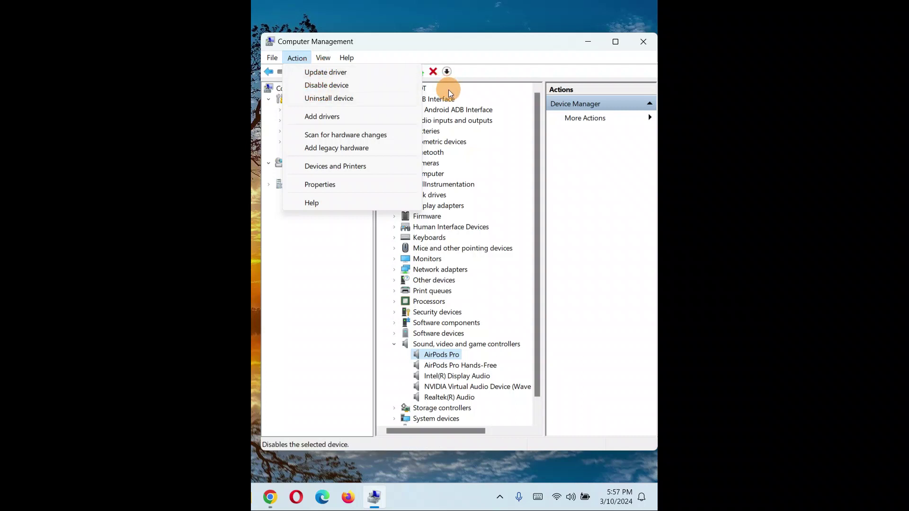
click(534, 109)
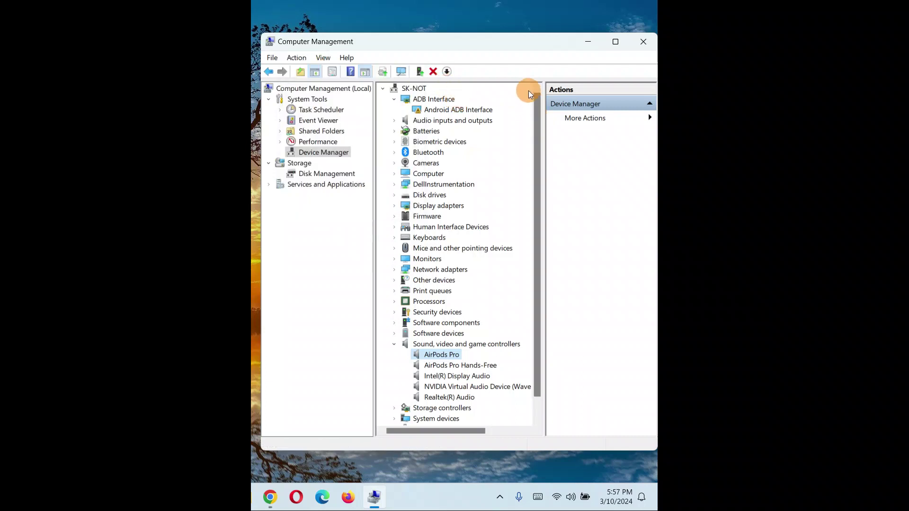
click(416, 88)
click(290, 59)
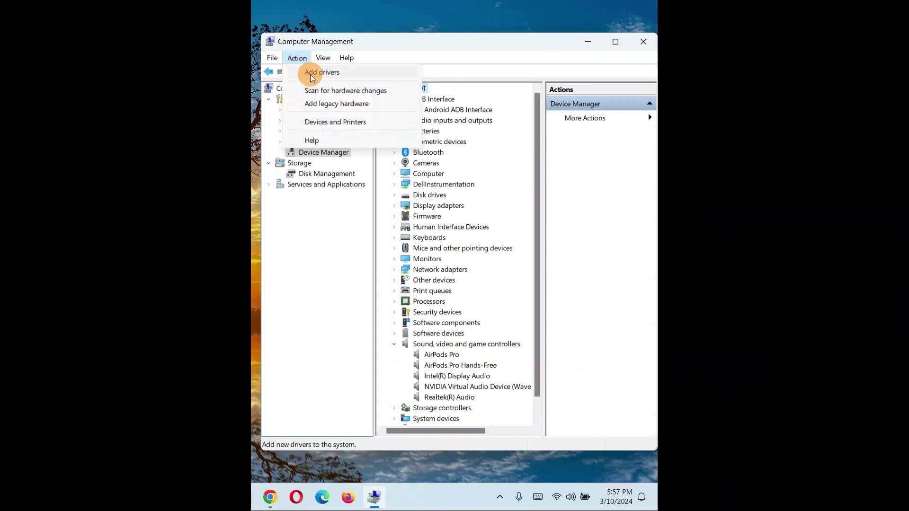
click(309, 73)
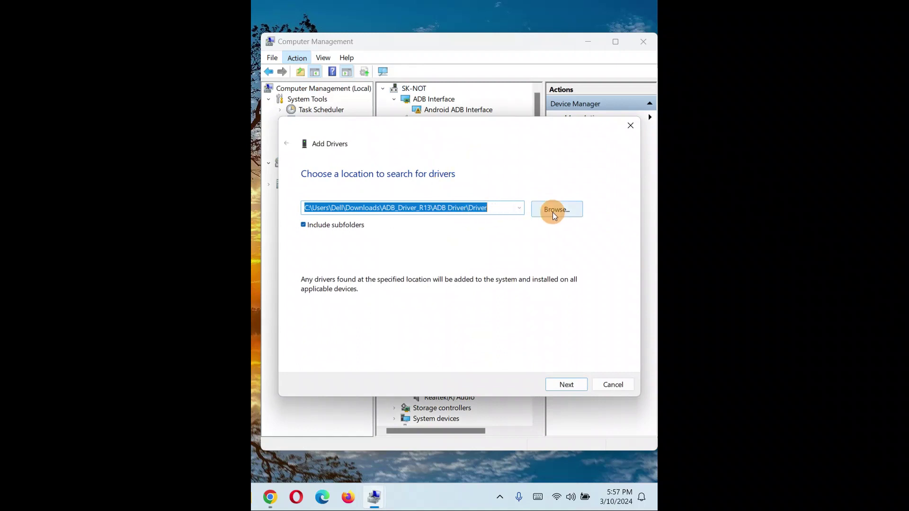